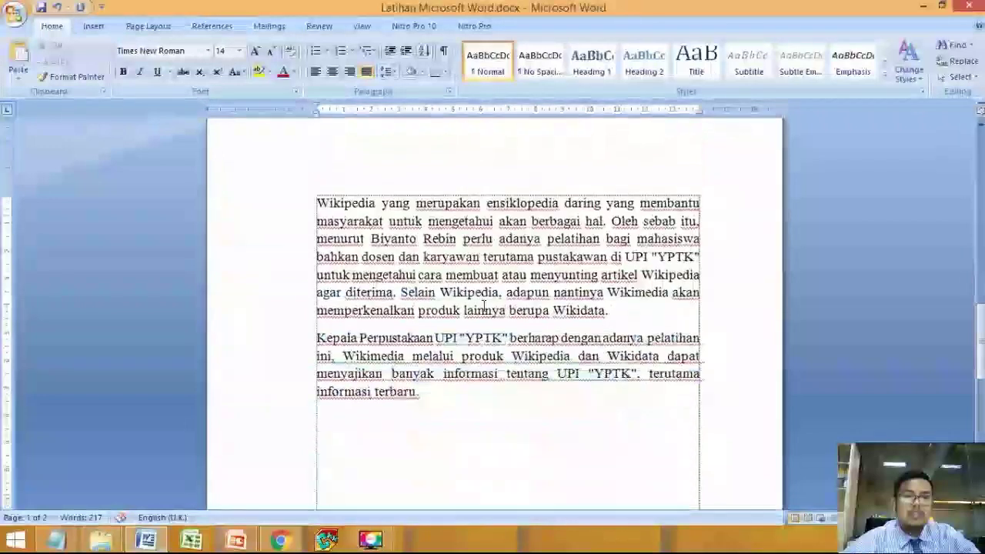
# Insert a table with 6 columns and 10 rows below the document's last paragraph.
pyautogui.click(362, 419)
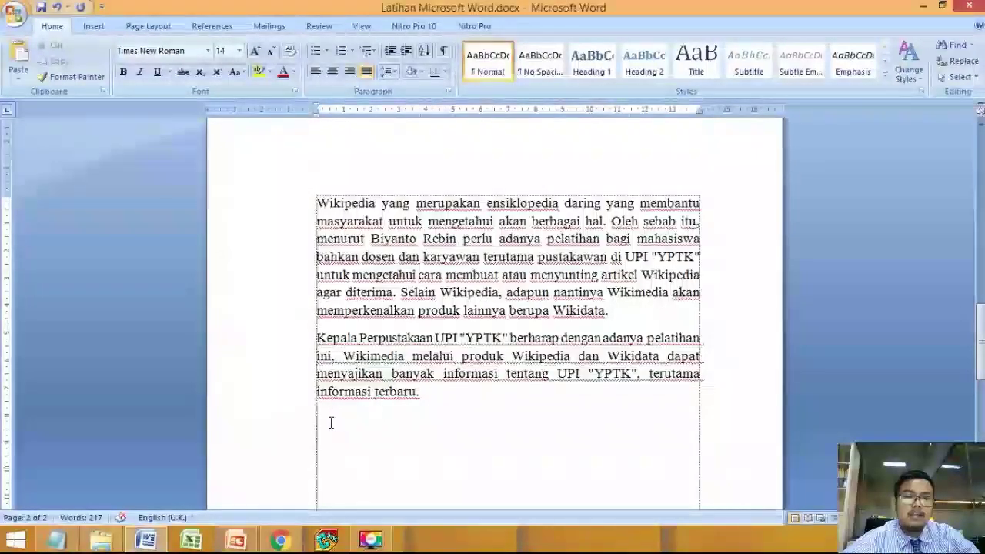
pyautogui.scroll(-1, 359, 426)
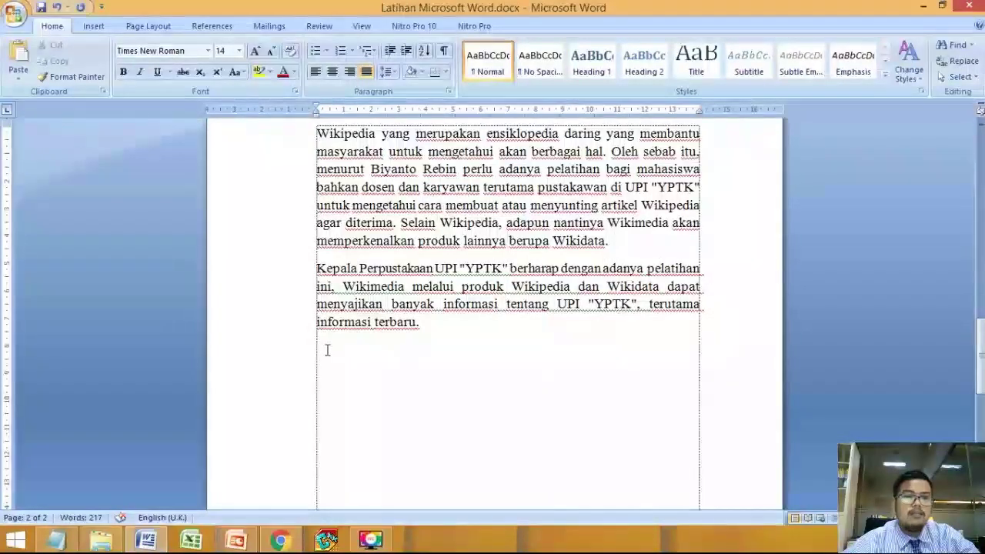
pyautogui.scroll(-1, 327, 350)
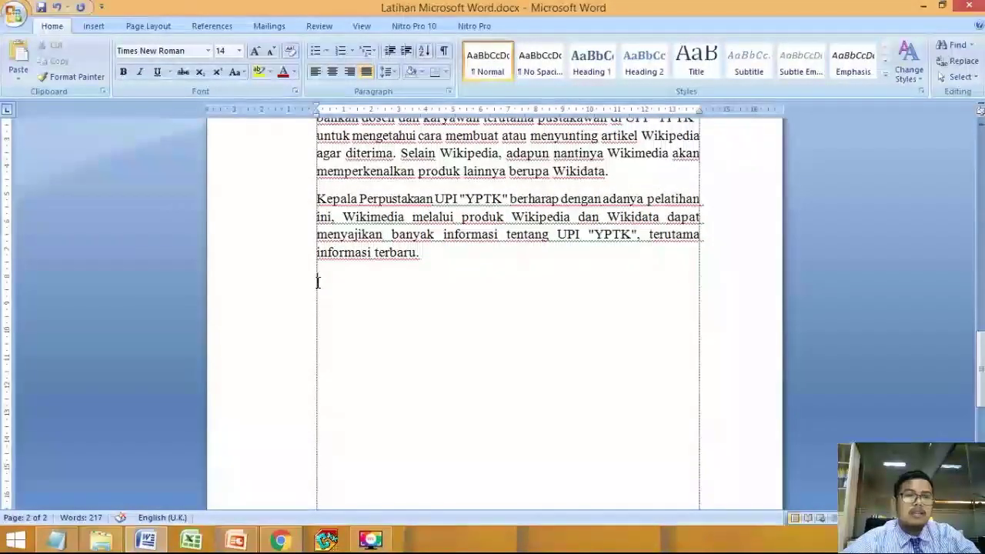
pyautogui.click(93, 26)
pyautogui.click(118, 69)
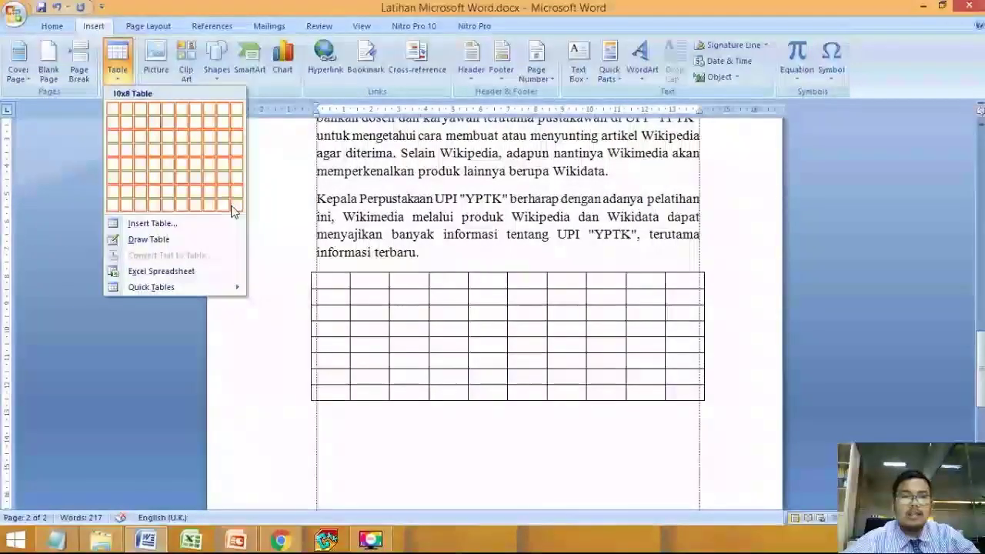
pyautogui.click(176, 225)
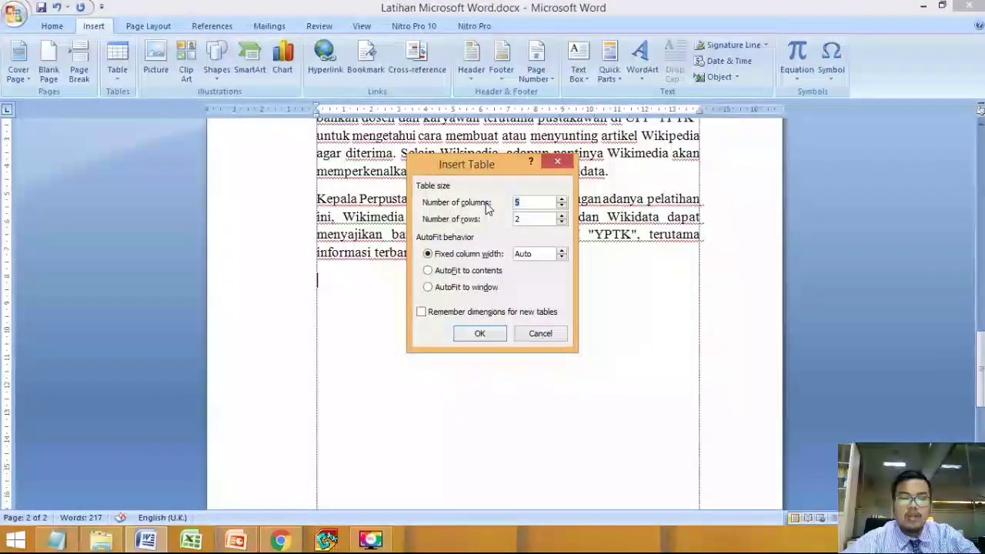
pyautogui.write('6')
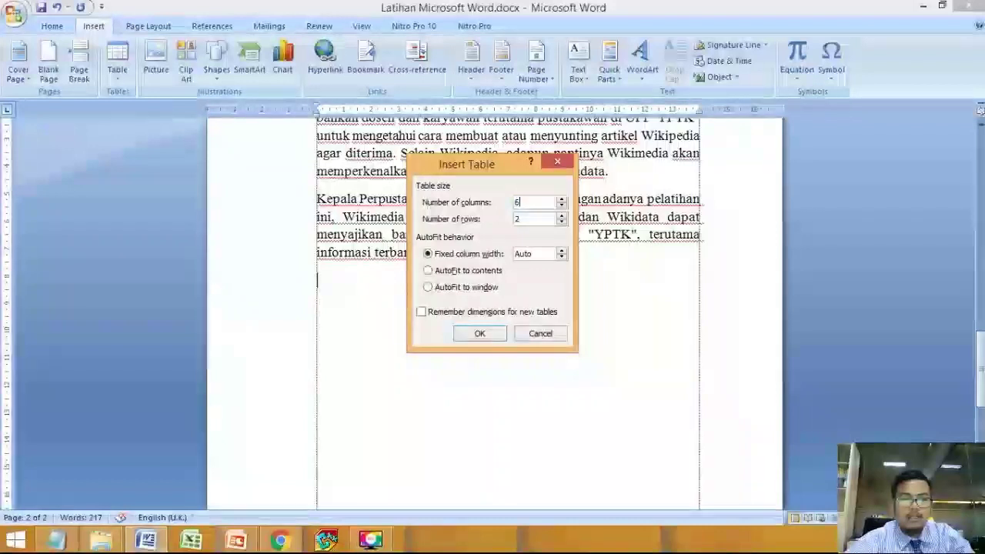
pyautogui.click(526, 220)
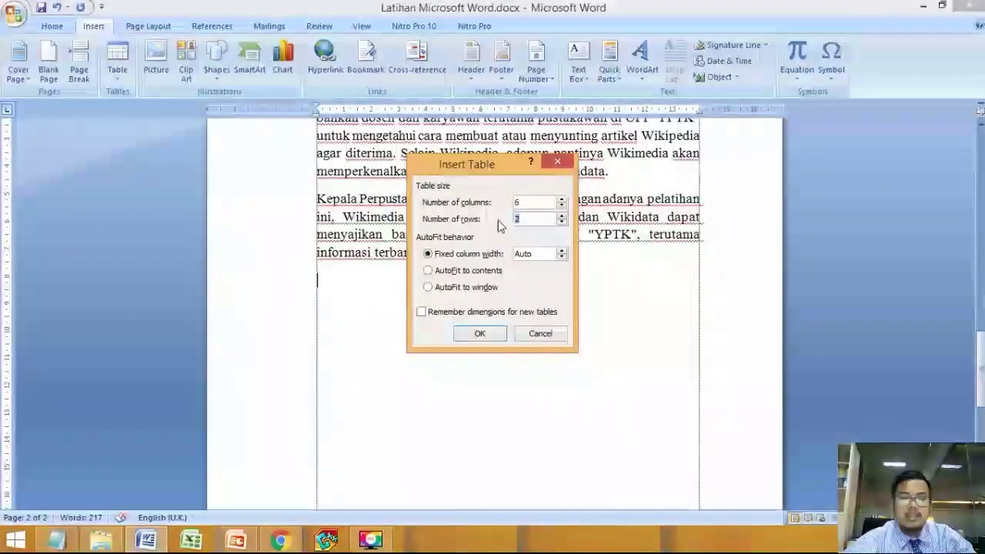
pyautogui.write('4')
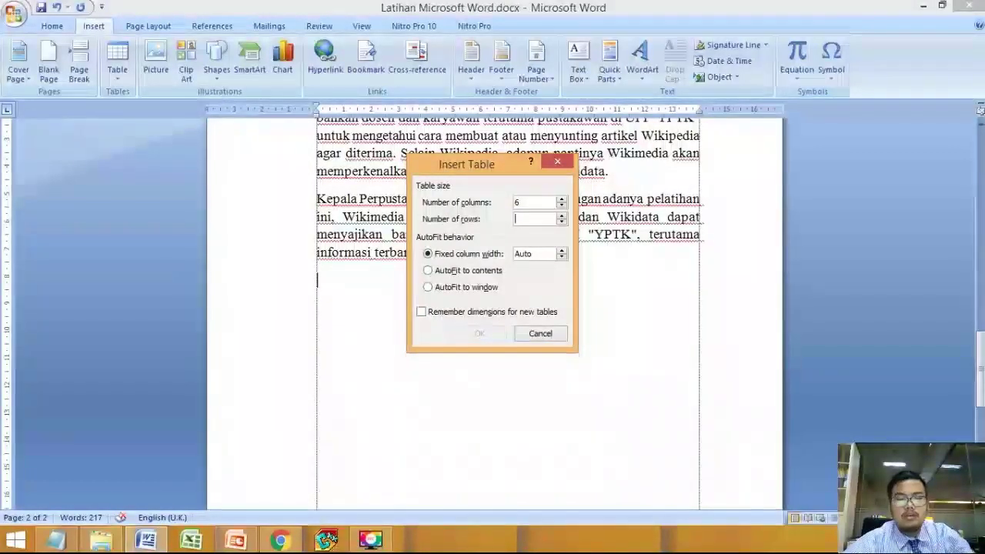
pyautogui.write('10')
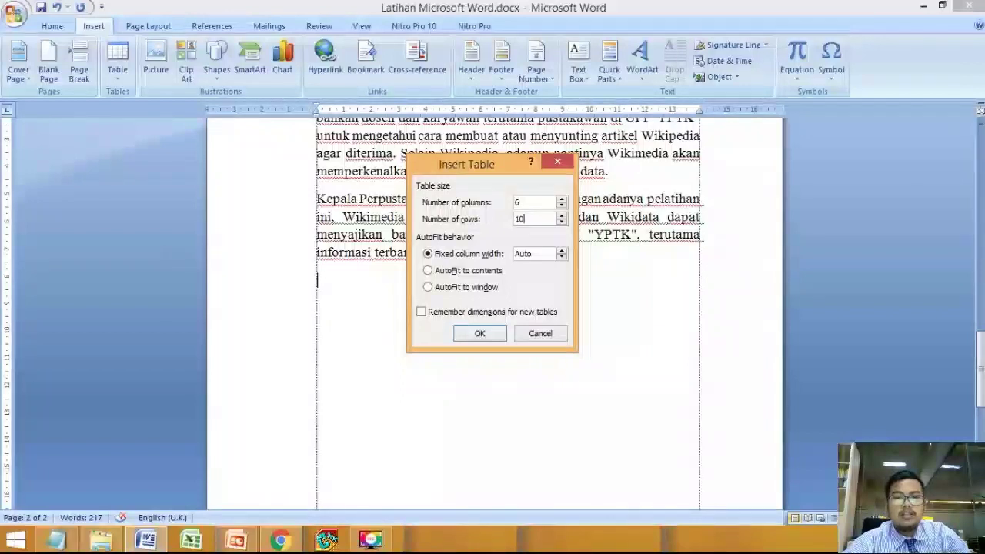
pyautogui.click(487, 333)
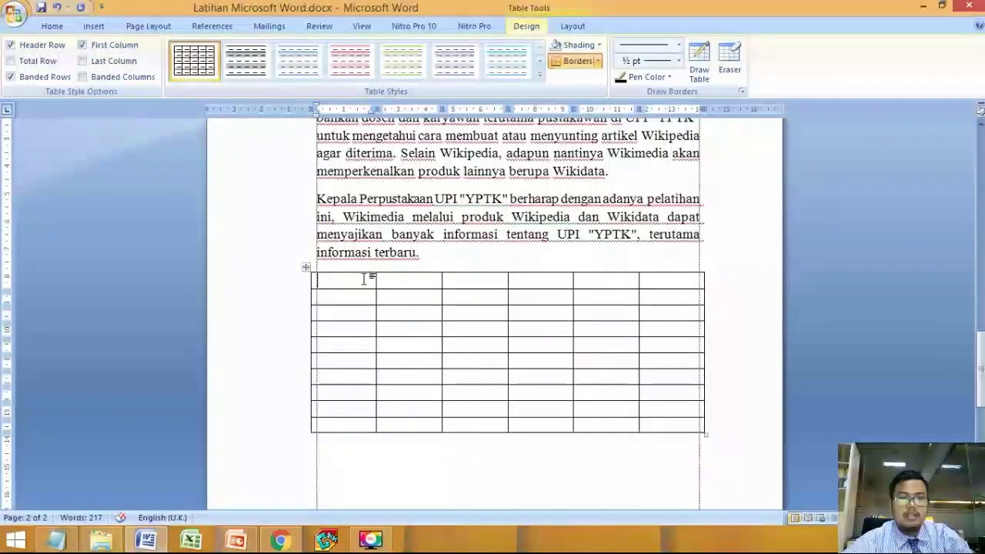
# Fill the table's header row with *, A, B, C, D and E.
pyautogui.write('*')
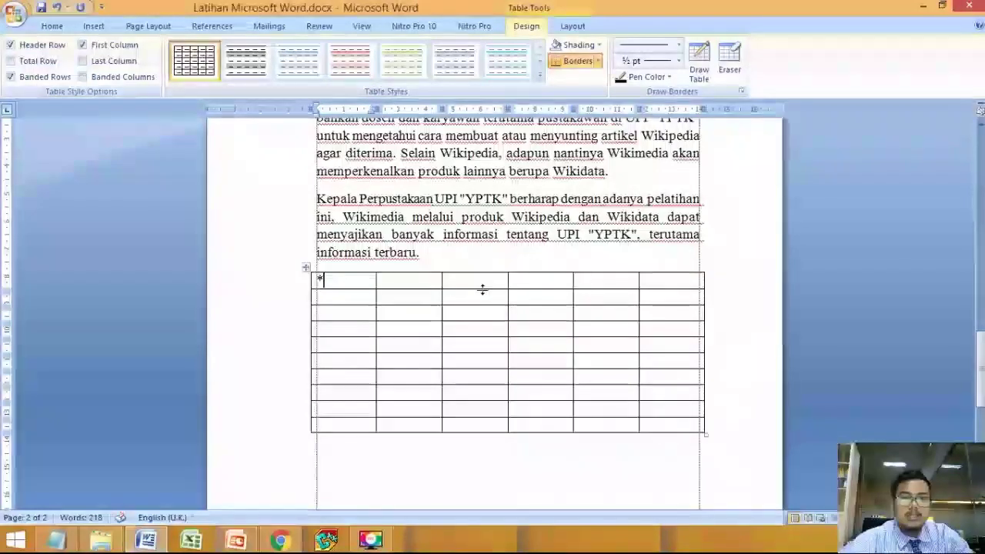
pyautogui.press('Tab')
pyautogui.write('a')
pyautogui.press('Tab')
pyautogui.click(443, 284)
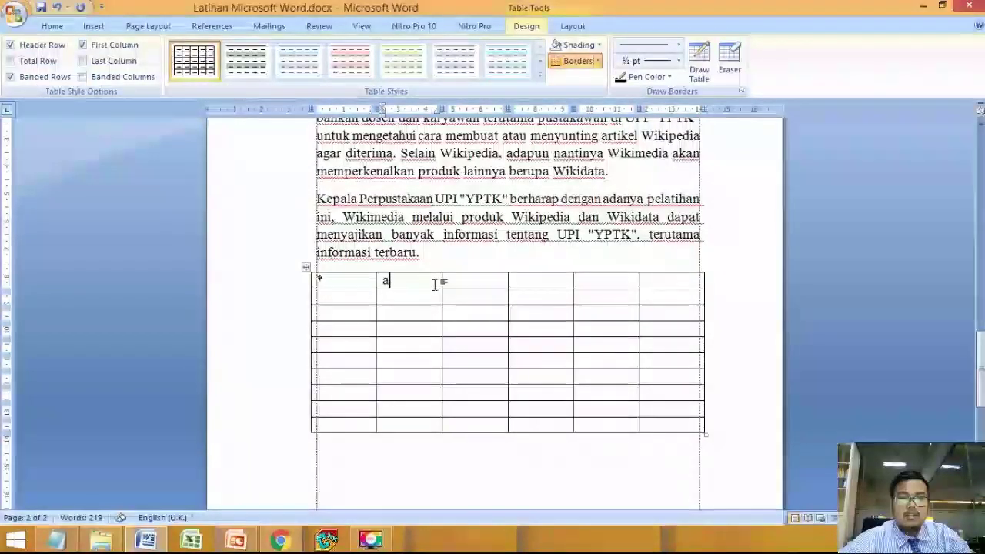
pyautogui.press('BackSpace')
pyautogui.write('A')
pyautogui.press('Tab')
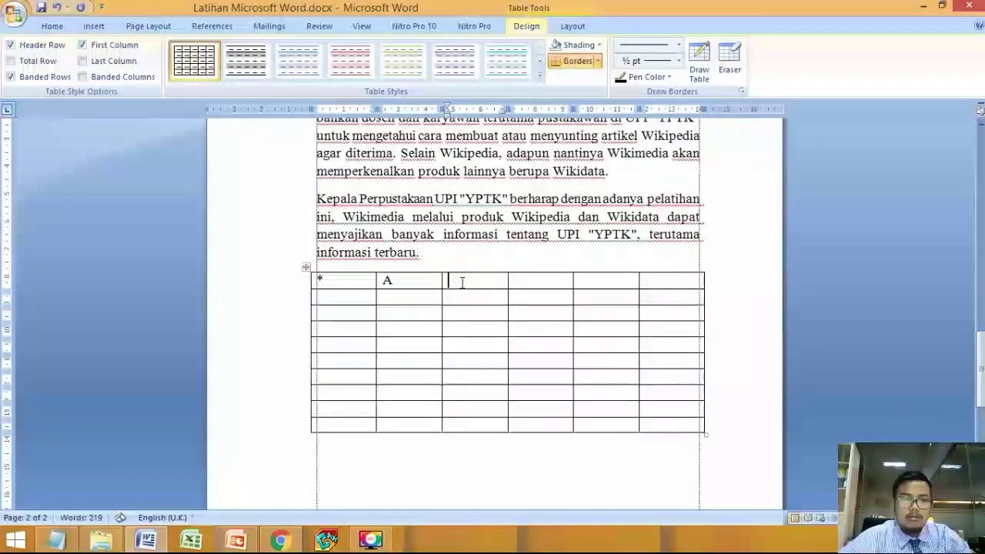
pyautogui.write('B')
pyautogui.press('Tab')
pyautogui.write('C')
pyautogui.press('Tab')
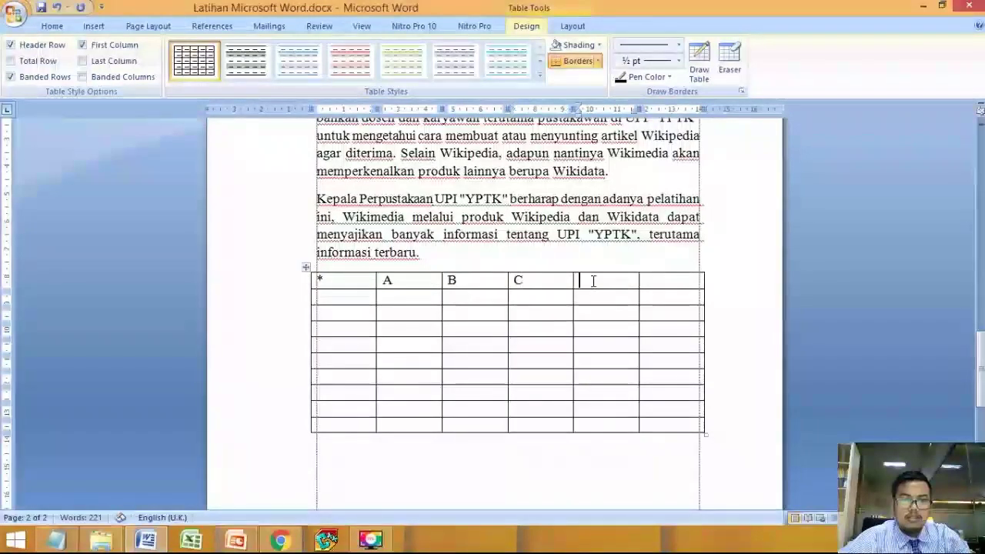
pyautogui.write('D')
pyautogui.press('Tab')
pyautogui.write('E')
# Number the rows below the header from 1 to 9 in the table's first column.
pyautogui.click(363, 301)
pyautogui.write('1')
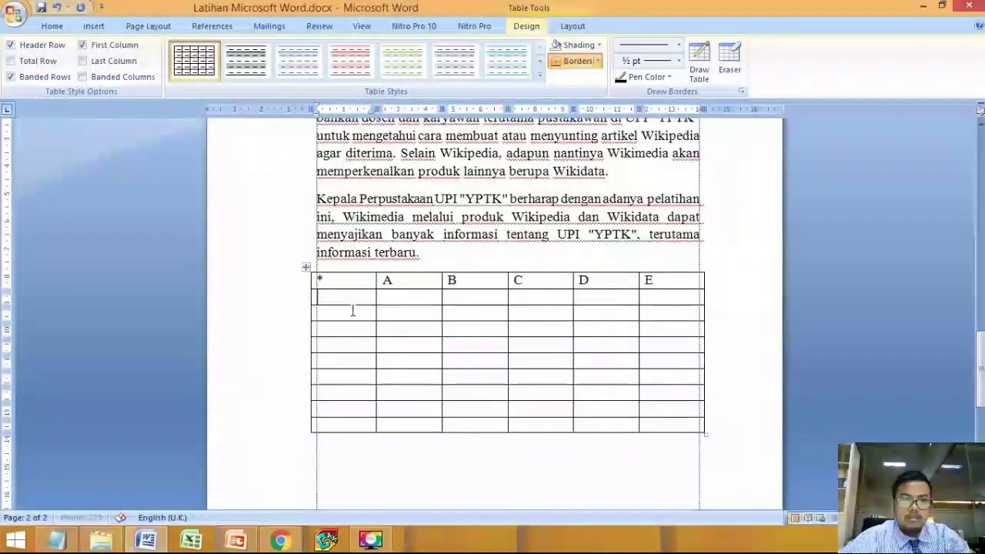
pyautogui.click(348, 316)
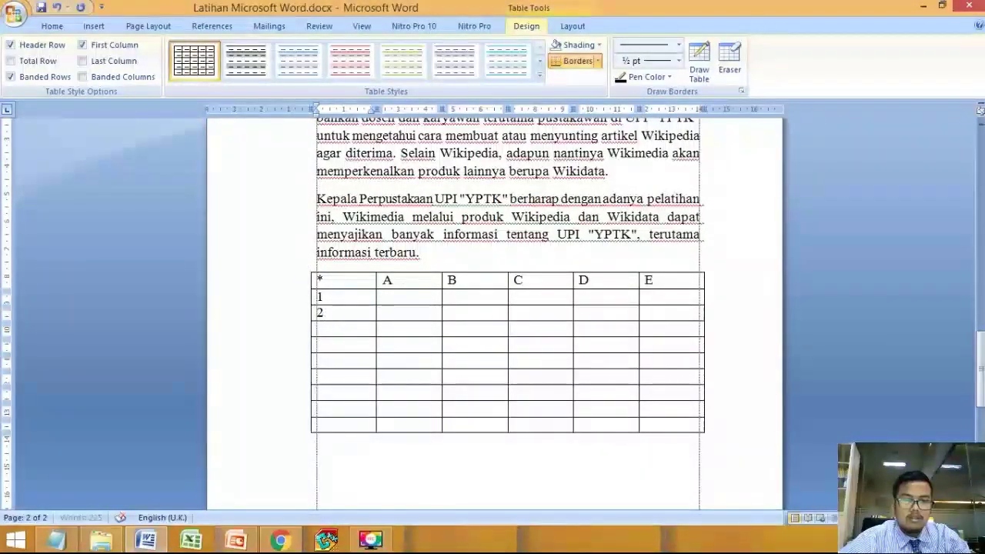
pyautogui.click(337, 337)
pyautogui.write('3')
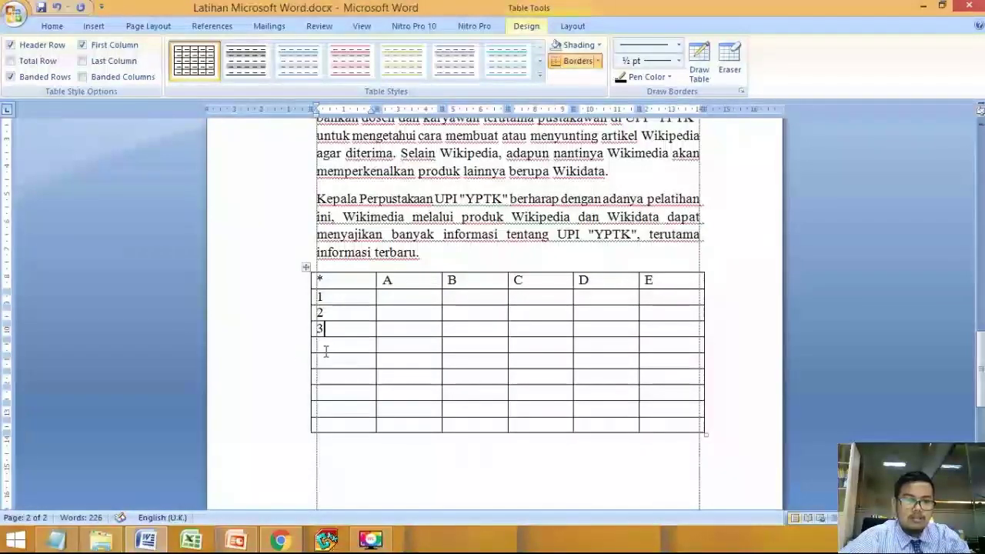
pyautogui.click(336, 348)
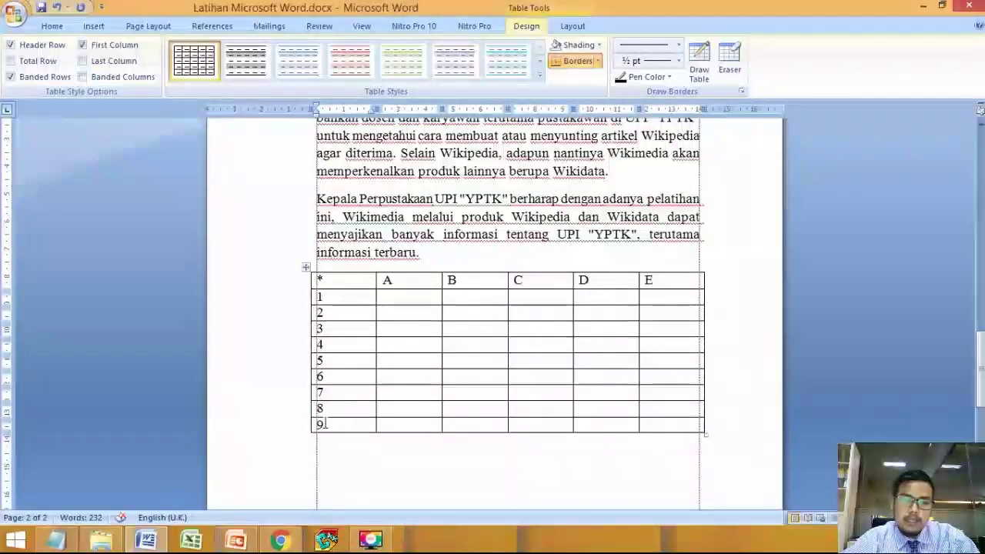
# Shade the table's whole header row with the standard orange colour.
pyautogui.doubleClick(321, 279)
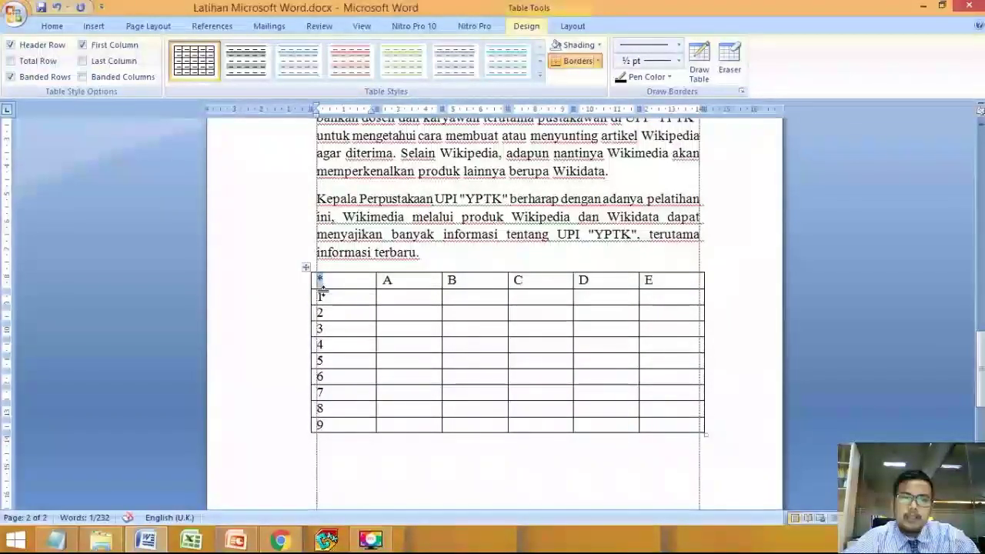
pyautogui.click(420, 295)
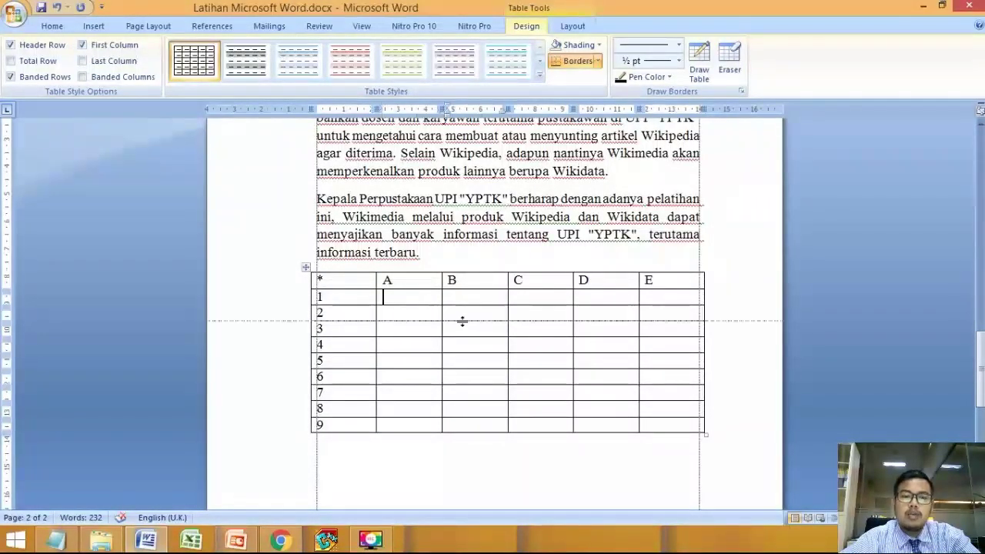
pyautogui.moveTo(697, 280); pyautogui.dragTo(332, 274)
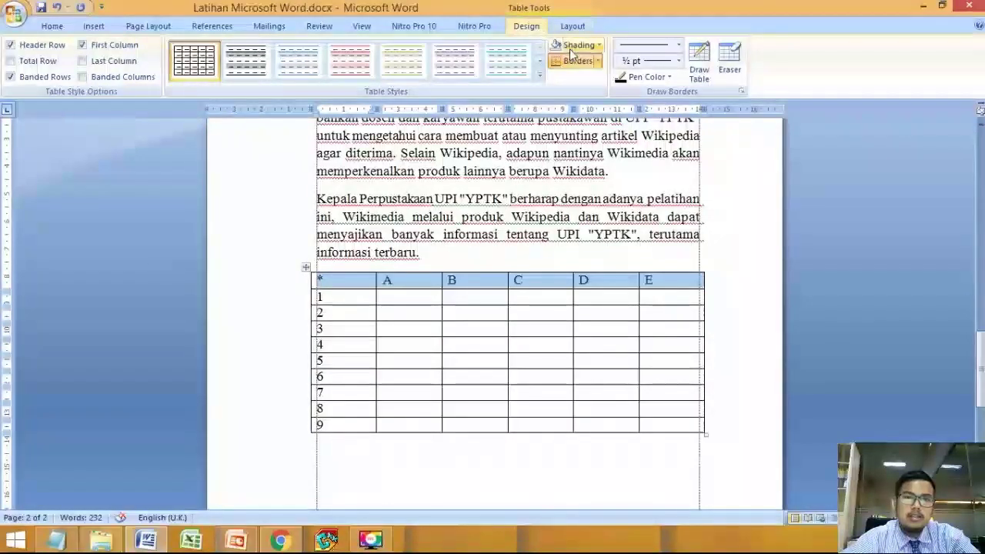
pyautogui.click(599, 46)
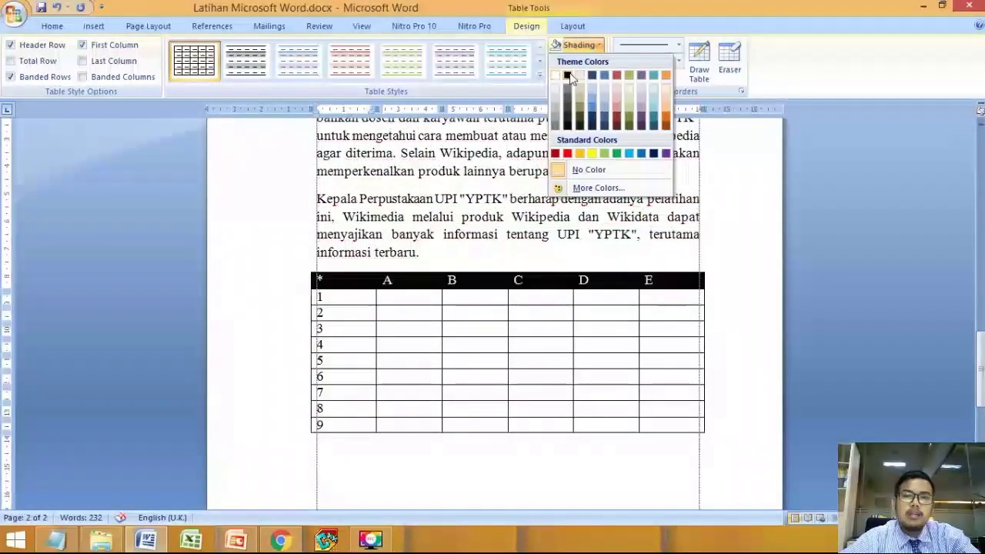
pyautogui.click(592, 154)
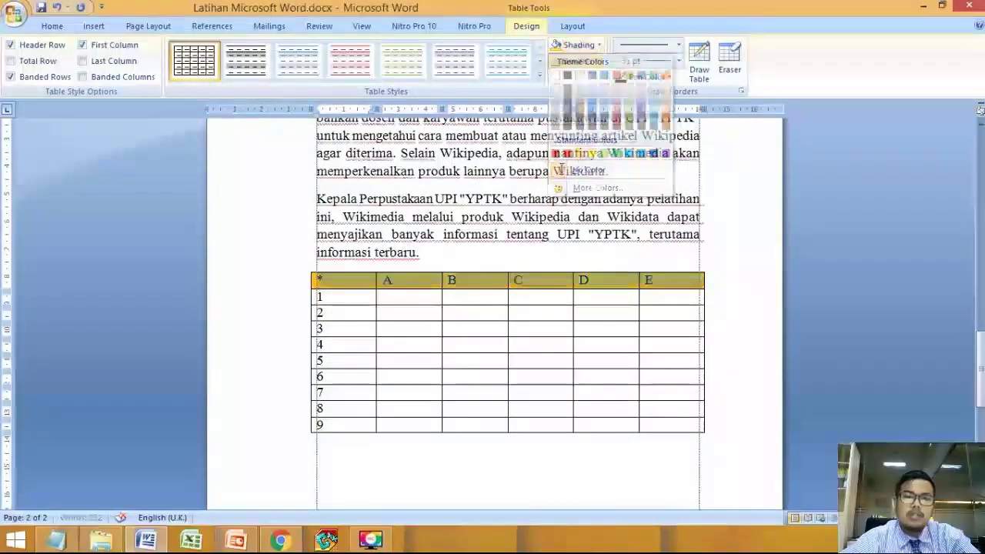
# Replace the 9 in the first cell of the table's last row with "TOTAL HARGA".
pyautogui.click(354, 360)
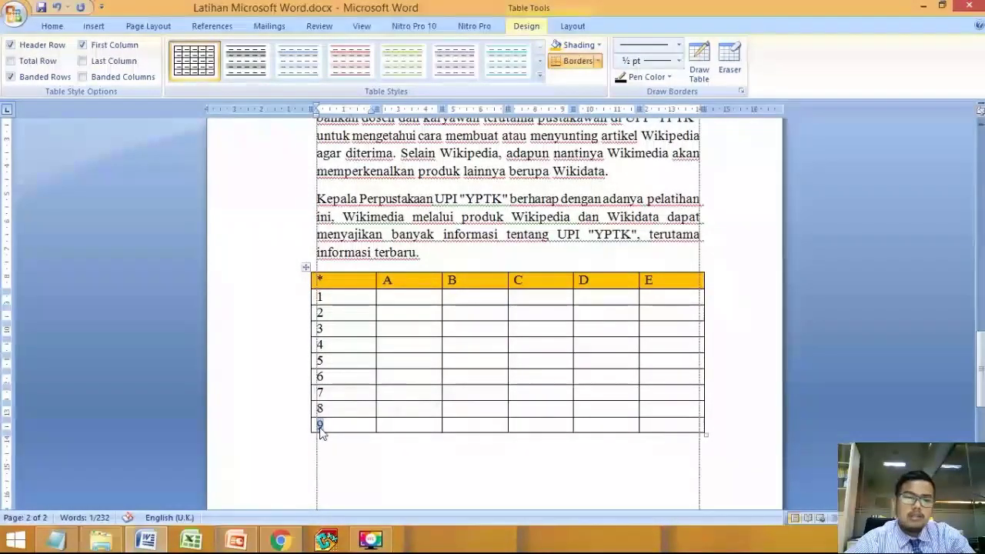
pyautogui.write('TOTAL')
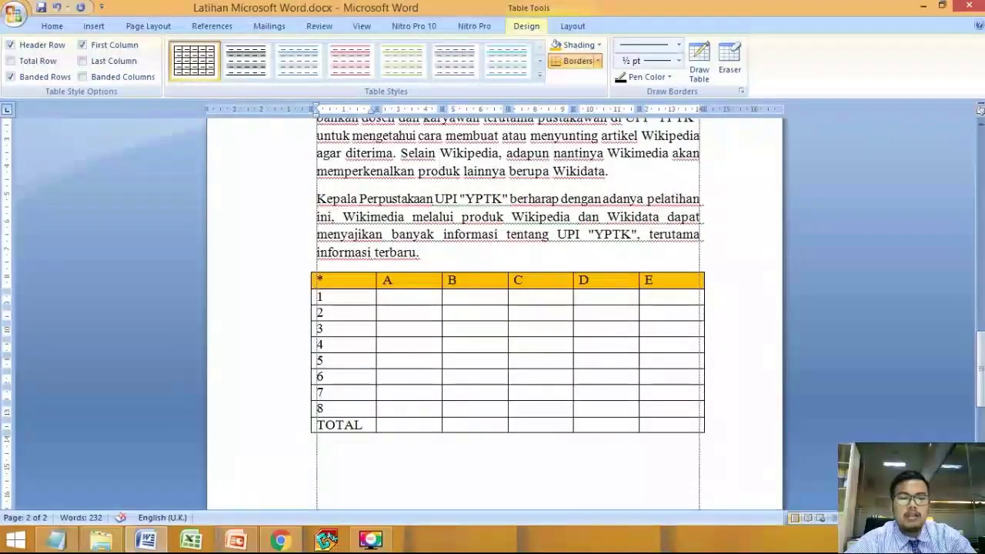
pyautogui.write(' BAYAR')
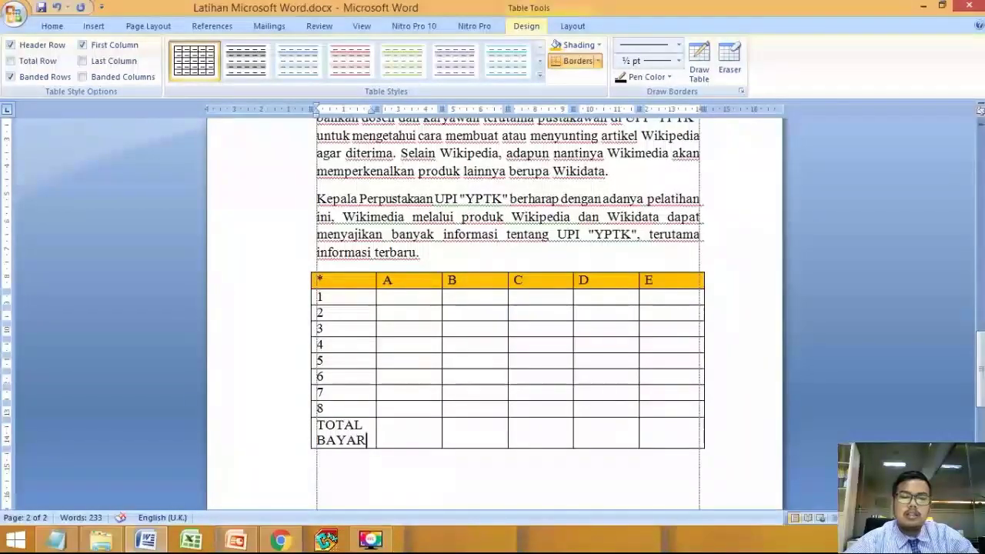
pyautogui.press('BackSpace')
pyautogui.press('BackSpace')
pyautogui.press('BackSpace')
pyautogui.press('BackSpace')
pyautogui.press('BackSpace')
pyautogui.press('BackSpace')
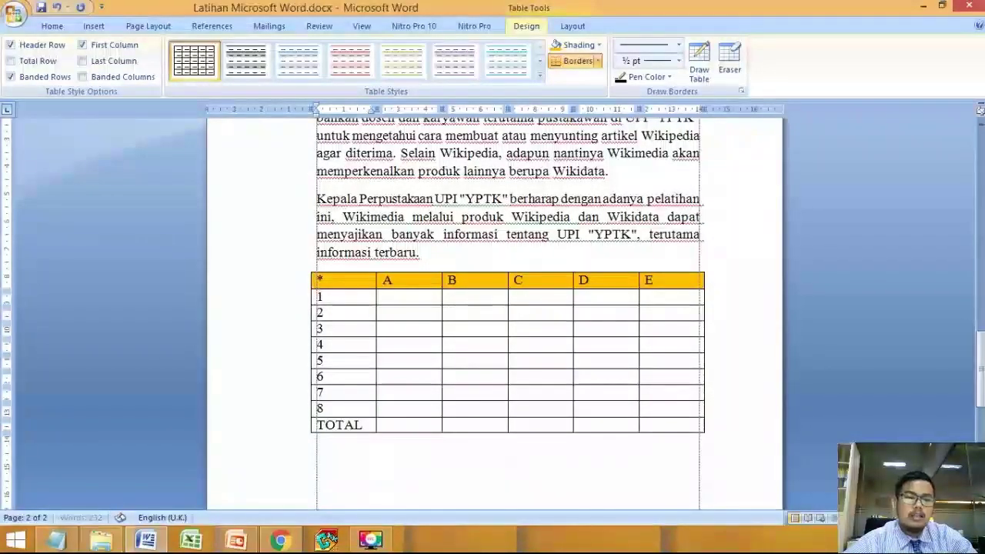
pyautogui.write('HARGA')
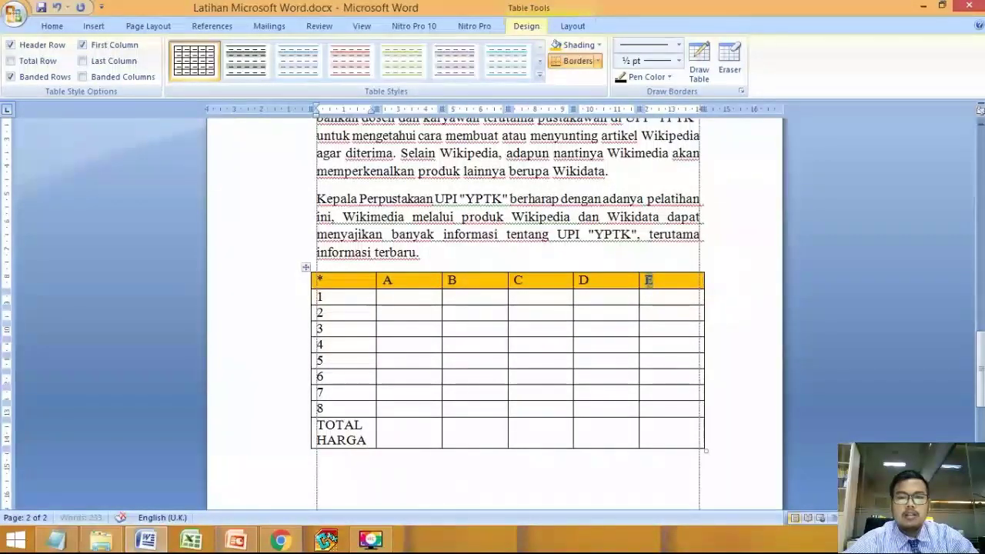
# Change the last column's header from E to "HARGA".
pyautogui.doubleClick(648, 281)
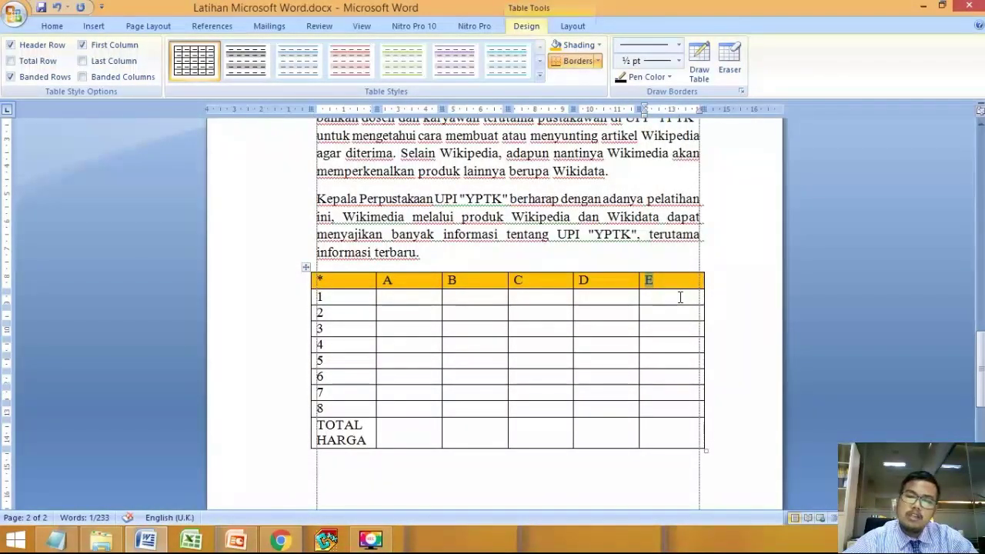
pyautogui.write('HAR')
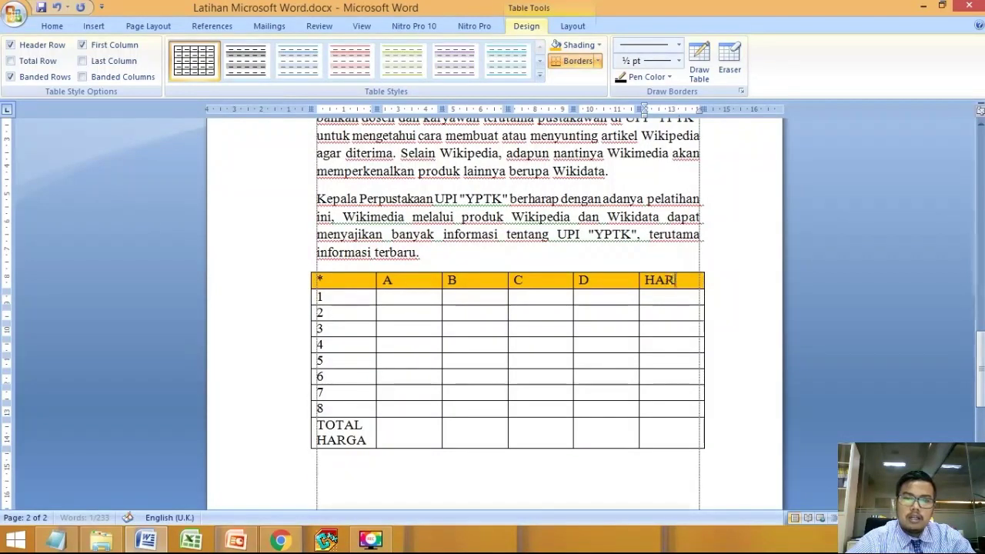
pyautogui.write('GA')
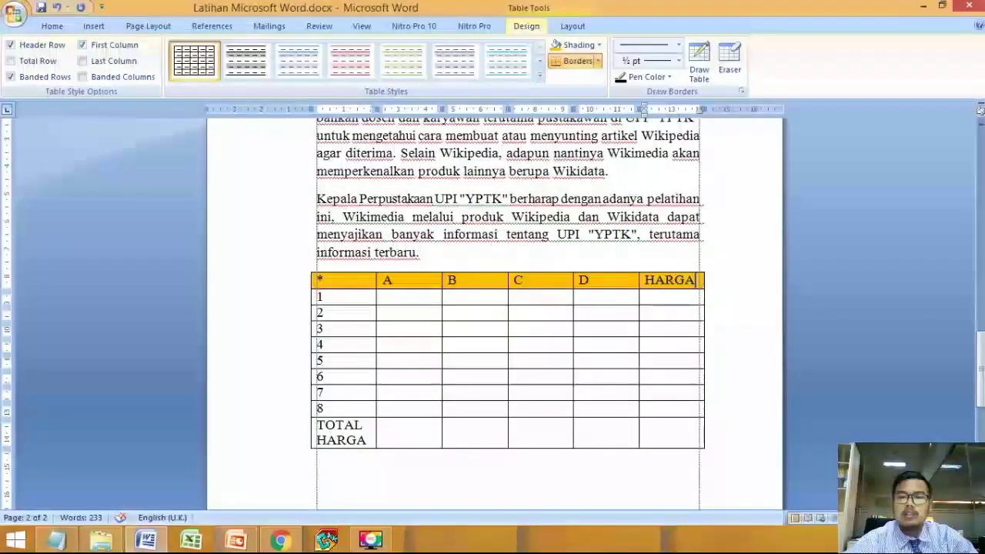
pyautogui.click(667, 429)
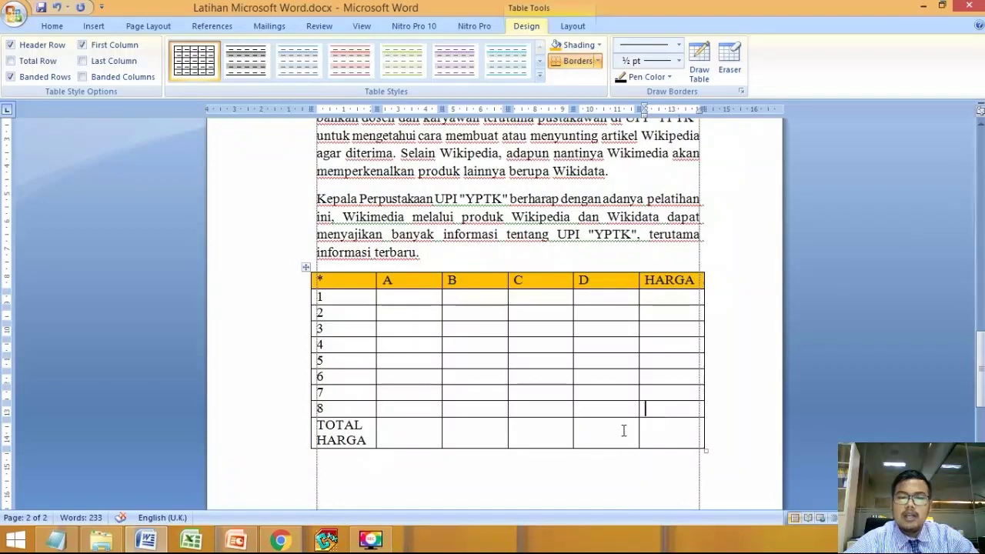
pyautogui.moveTo(613, 430); pyautogui.dragTo(403, 434)
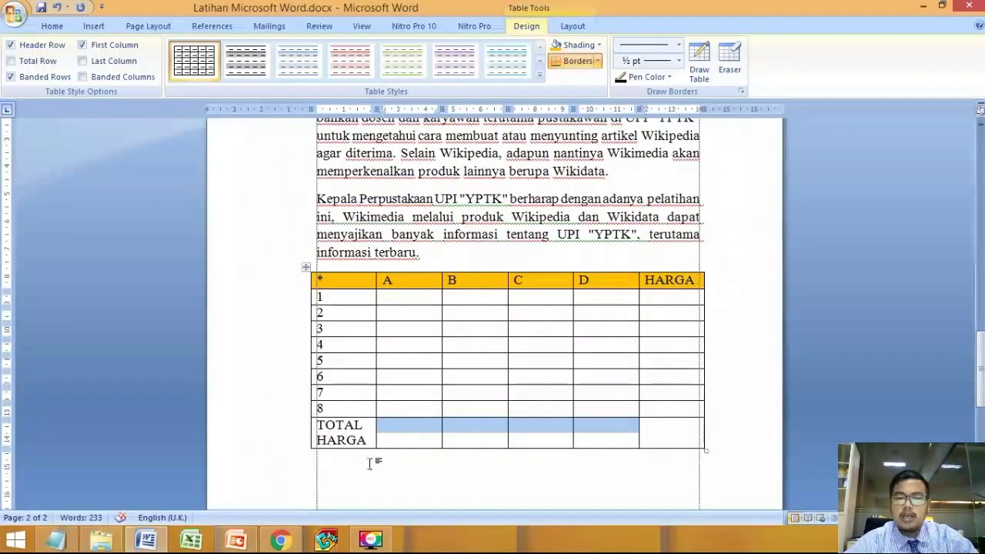
pyautogui.click(371, 462)
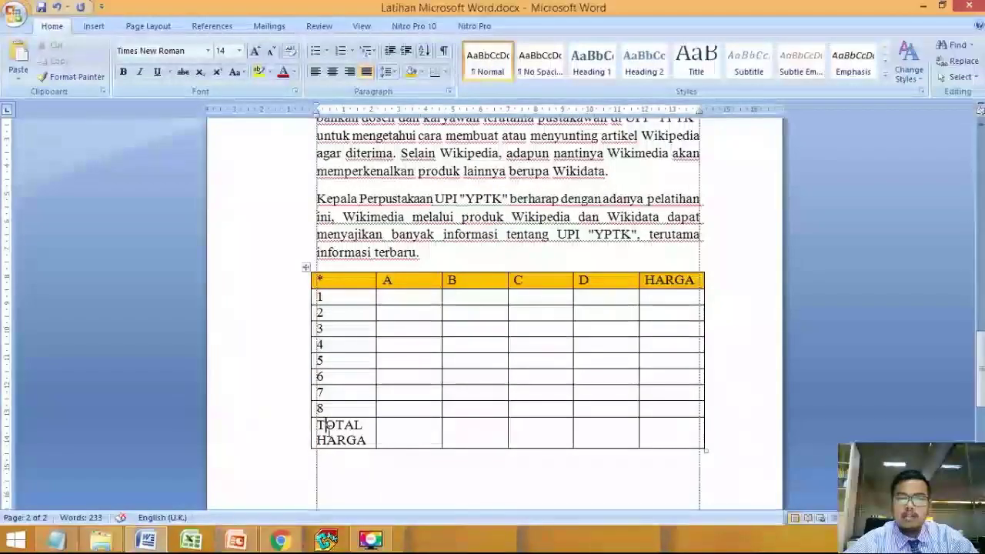
pyautogui.click(326, 426)
pyautogui.click(668, 437)
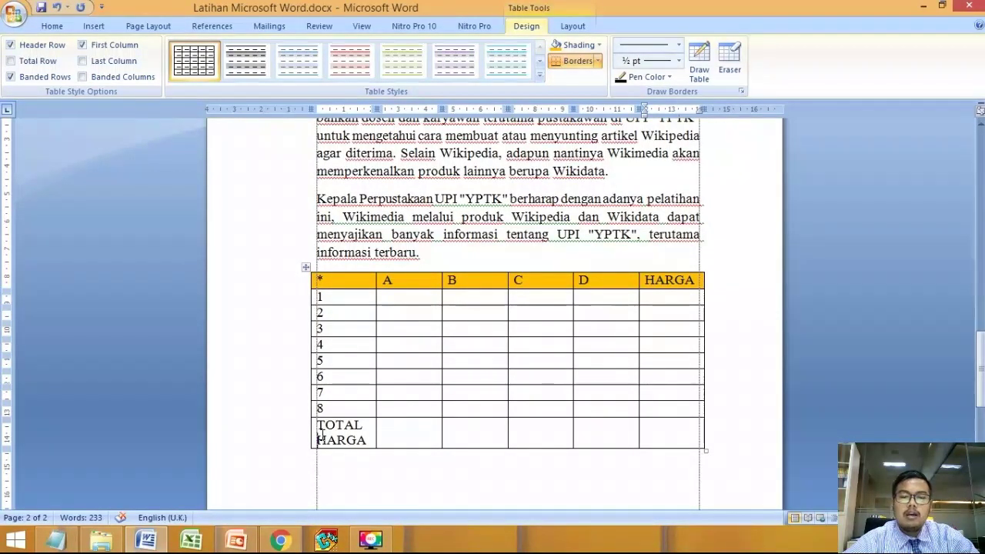
# Try merging the first five cells of the TOTAL HARGA row into one cell and undo the merge.
pyautogui.moveTo(321, 435); pyautogui.dragTo(598, 442)
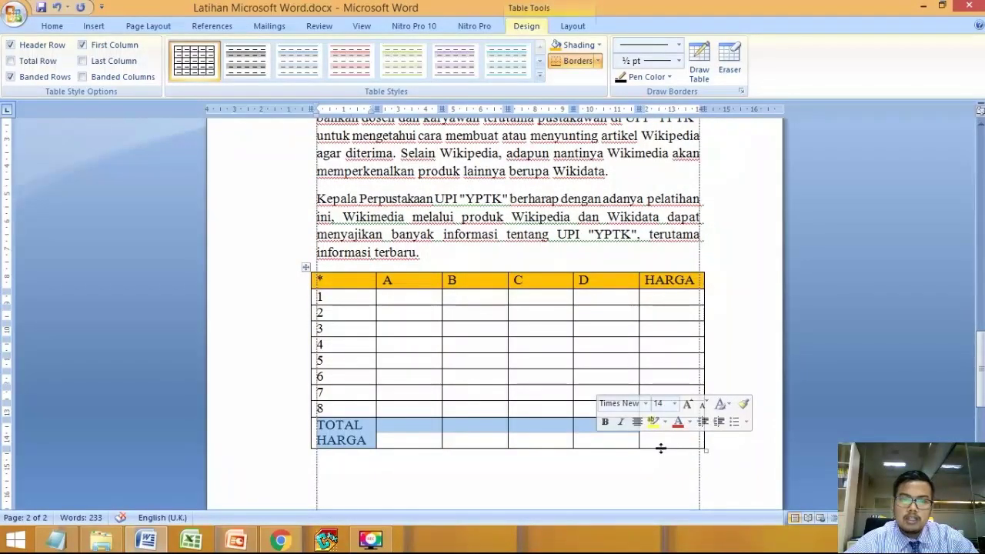
pyautogui.rightClick(475, 432)
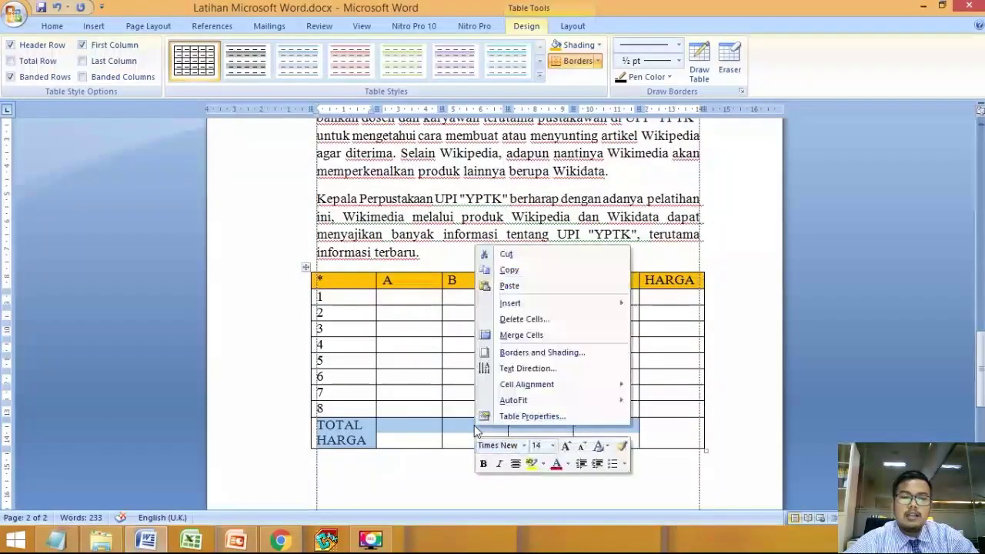
pyautogui.click(536, 339)
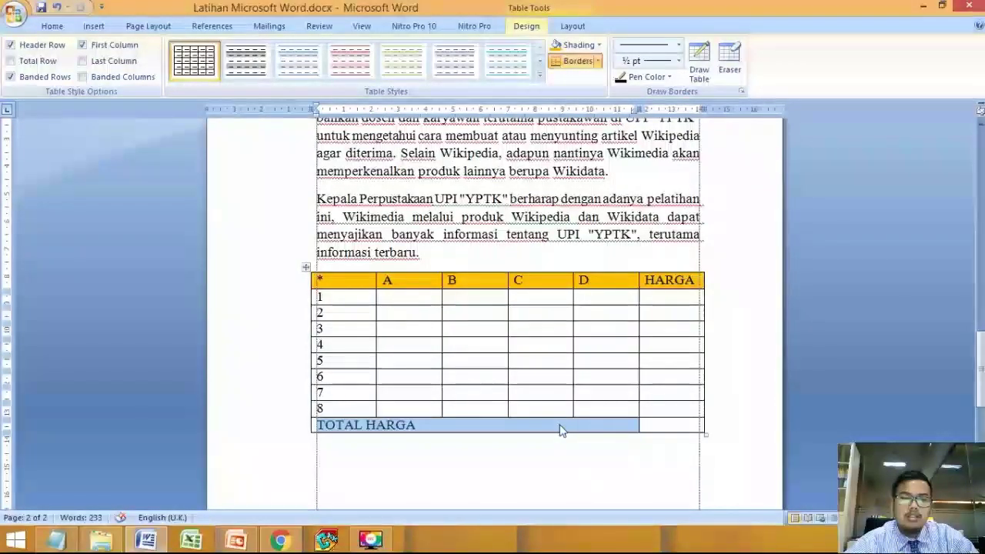
pyautogui.click(561, 425)
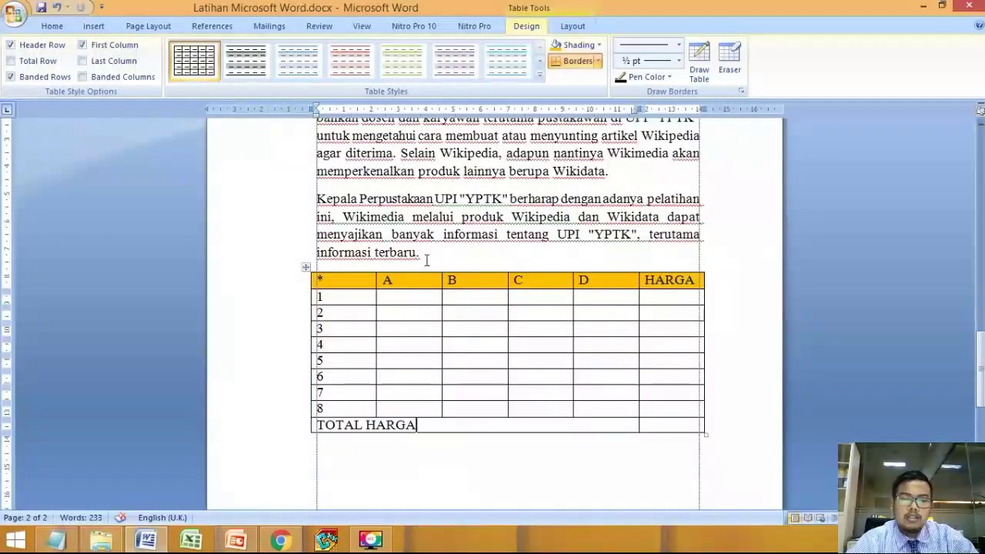
pyautogui.click(424, 437)
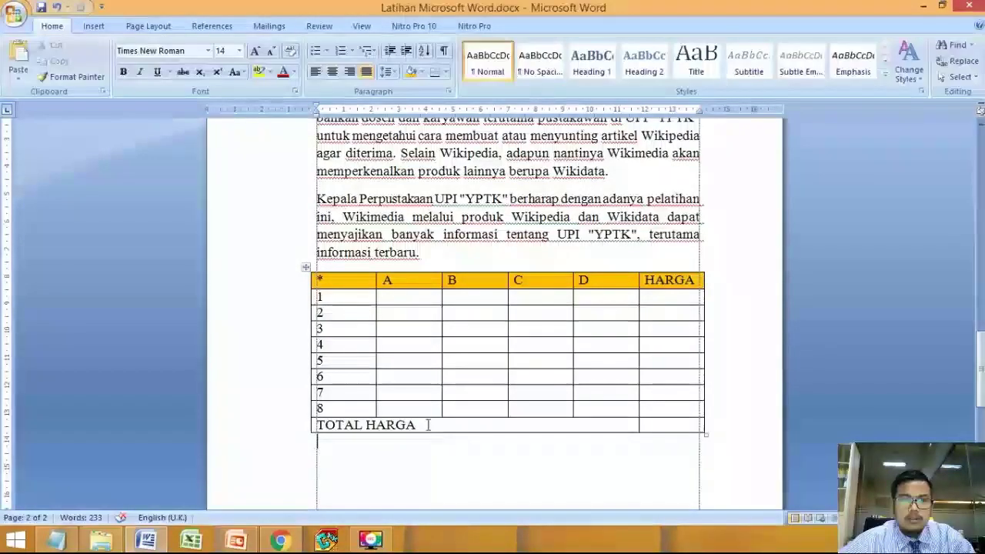
pyautogui.click(428, 425)
pyautogui.click(57, 7)
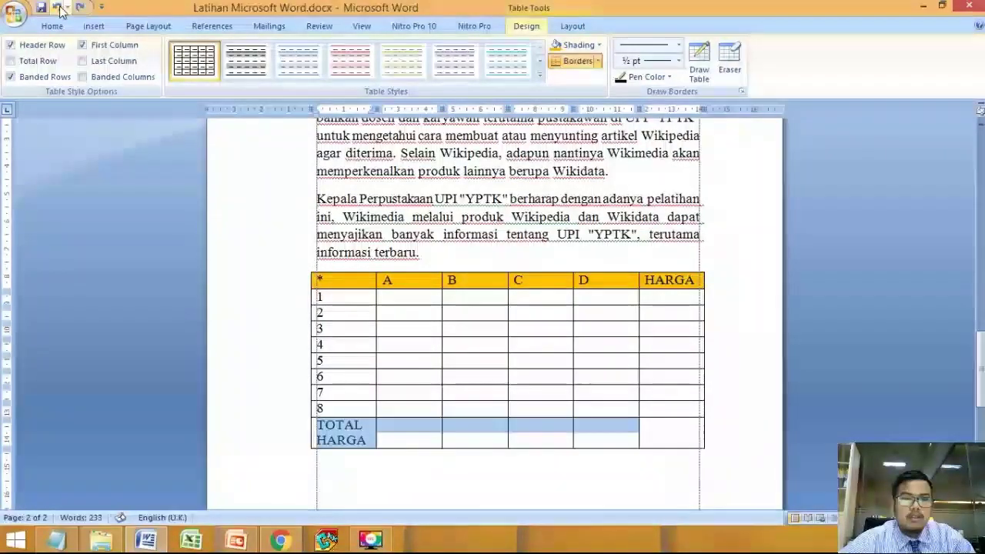
# Merge the TOTAL HARGA cell with the four empty cells beside it, leaving the HARGA column's cell separate.
pyautogui.click(506, 428)
pyautogui.click(601, 431)
pyautogui.moveTo(609, 431)
pyautogui.mouseDown()
pyautogui.moveTo(444, 416)
pyautogui.moveTo(370, 435)
pyautogui.moveTo(611, 464)
pyautogui.moveTo(624, 436)
pyautogui.mouseUp()
pyautogui.click(316, 457)
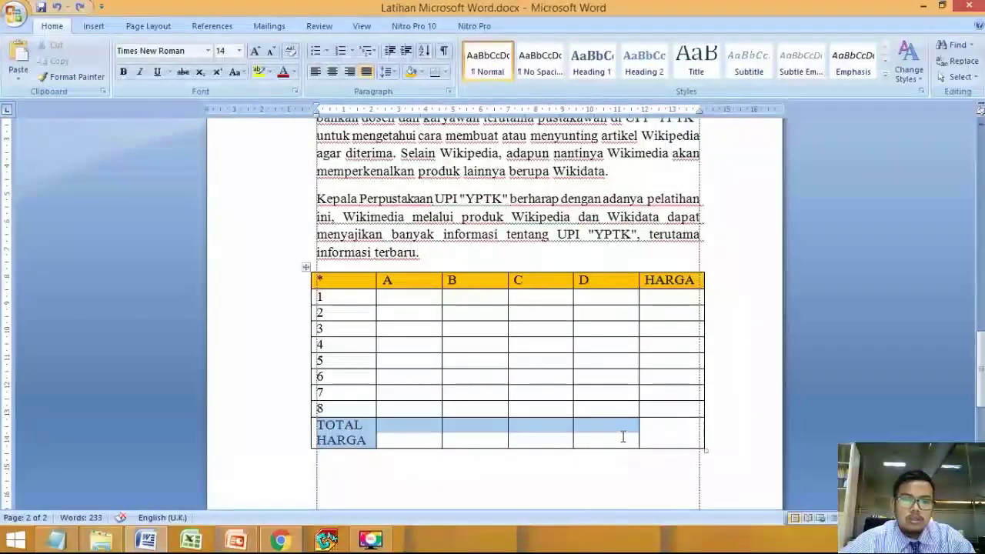
pyautogui.rightClick(538, 431)
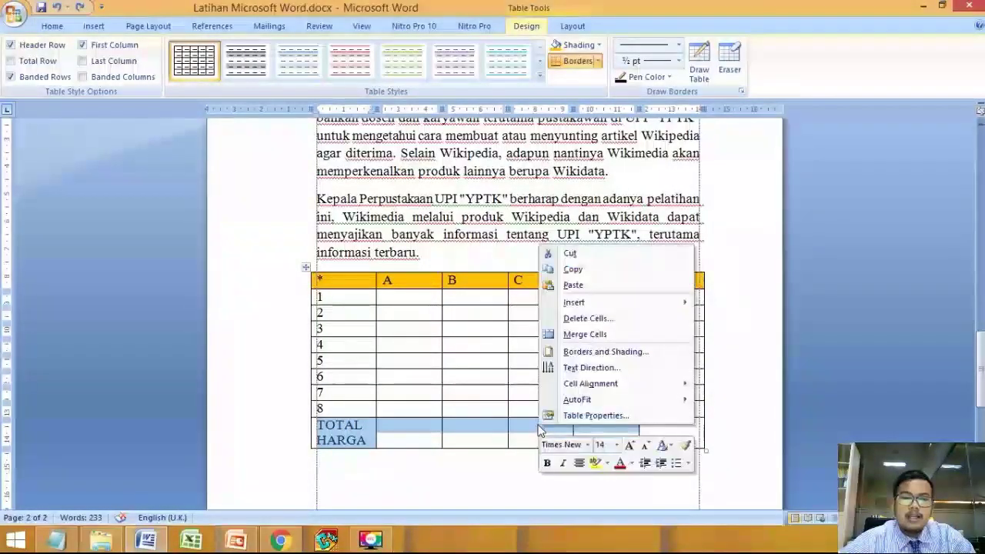
pyautogui.click(601, 337)
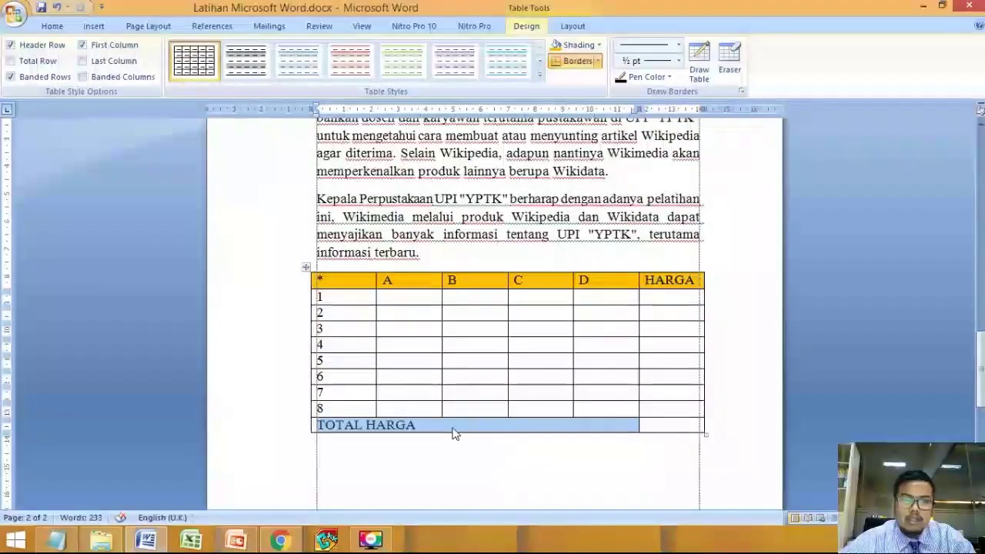
# Fill the HARGA column with 10000 for row 1, 20000 for row 2 and 30000 for the TOTAL HARGA row.
pyautogui.click(655, 429)
pyautogui.click(665, 301)
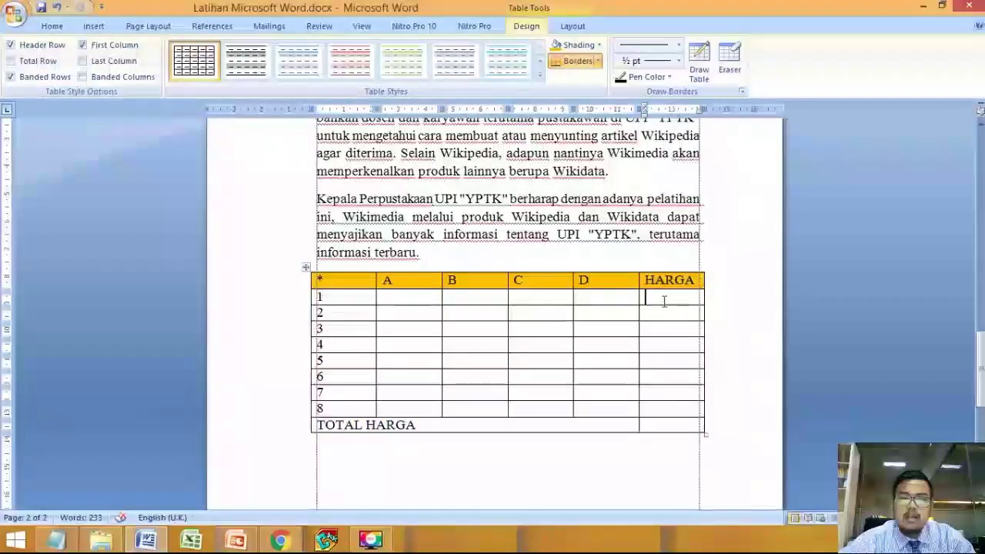
pyautogui.write('10000')
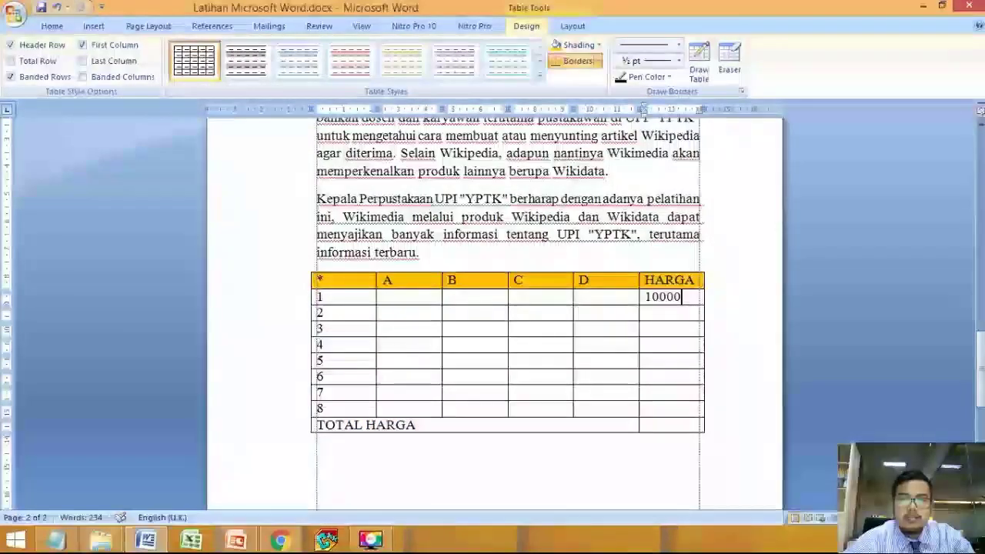
pyautogui.press('Down')
pyautogui.write('20000')
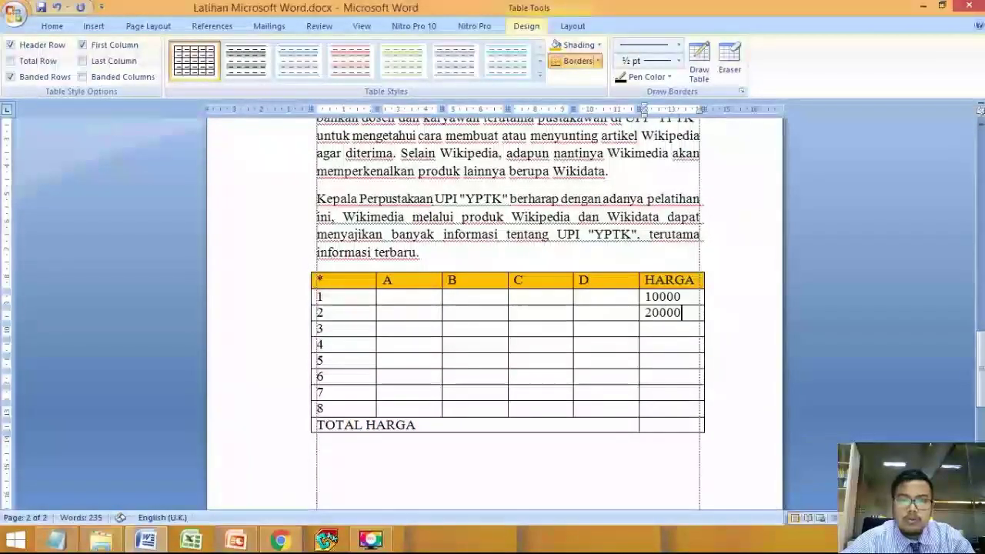
pyautogui.click(689, 419)
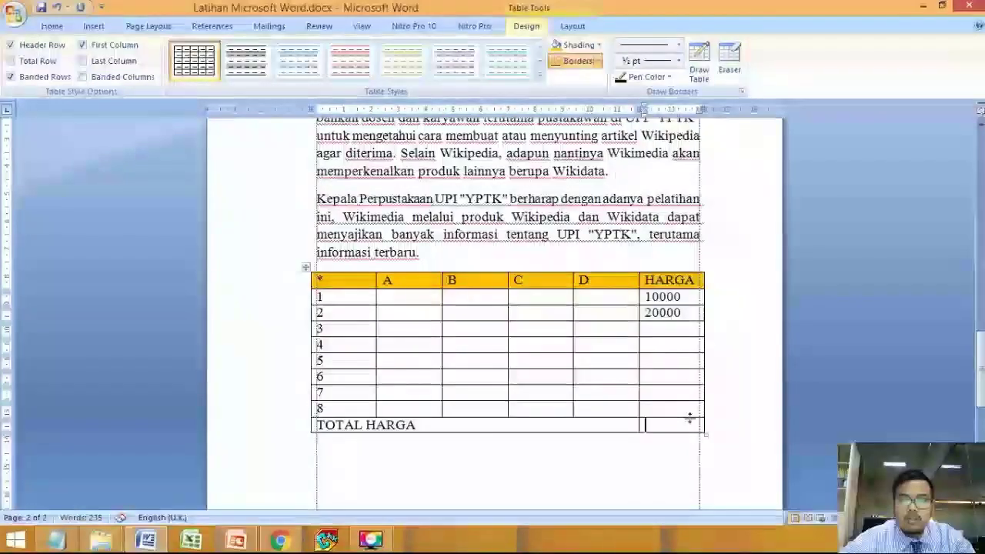
pyautogui.write('30000')
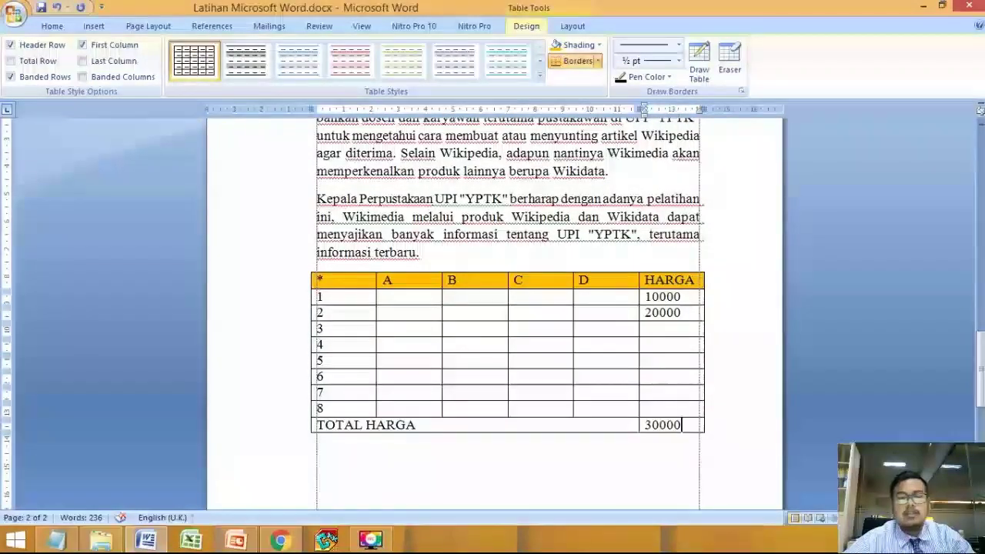
# Try merging the cells of columns B and C in rows 3 and 4 into one cell and undo the merge.
pyautogui.scroll(1, 510, 378)
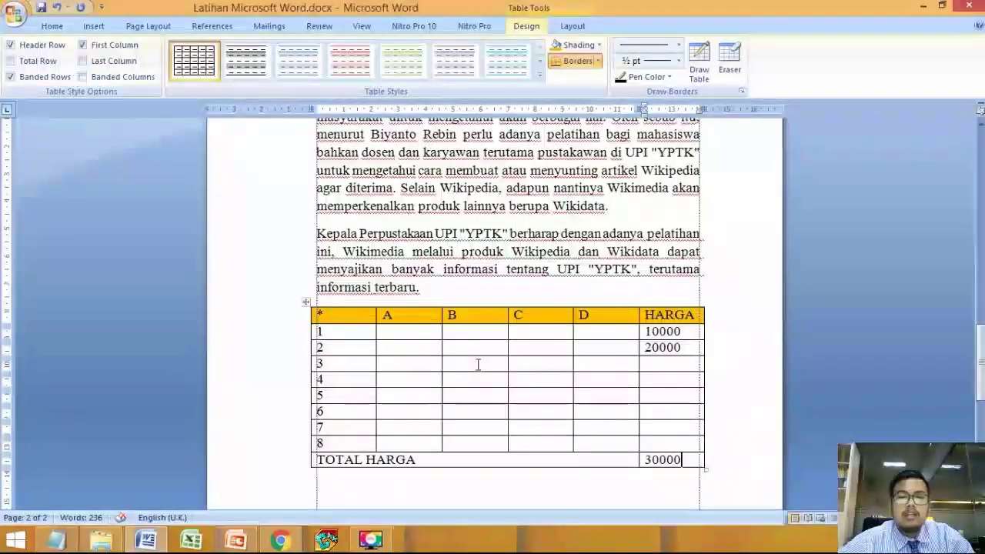
pyautogui.moveTo(452, 363); pyautogui.dragTo(516, 382)
pyautogui.click(455, 396)
pyautogui.rightClick(516, 383)
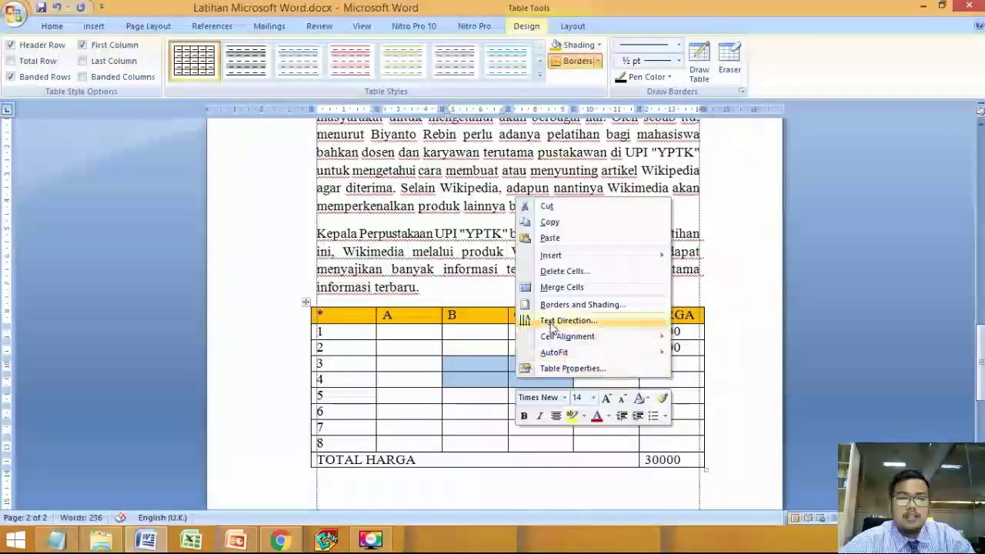
pyautogui.click(579, 290)
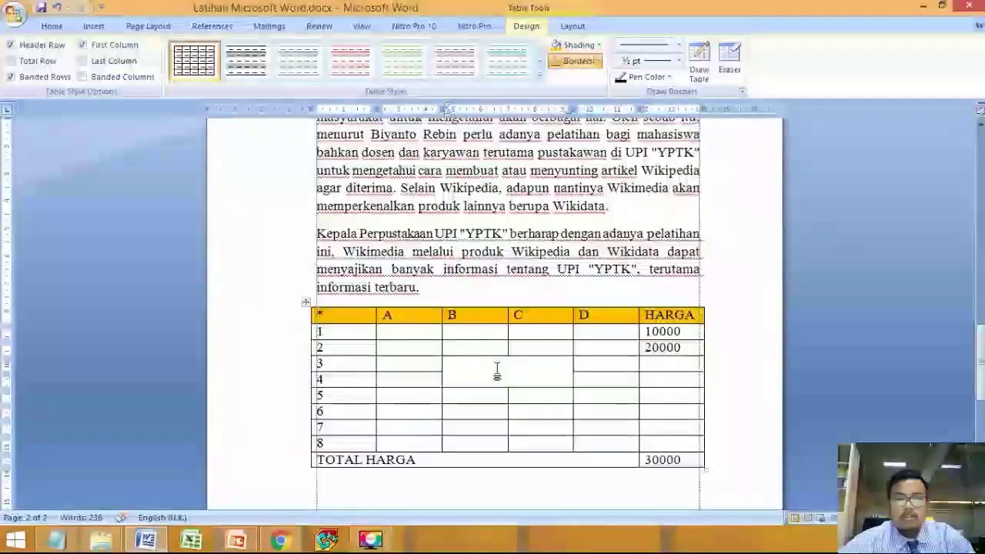
pyautogui.rightClick(500, 373)
pyautogui.click(471, 366)
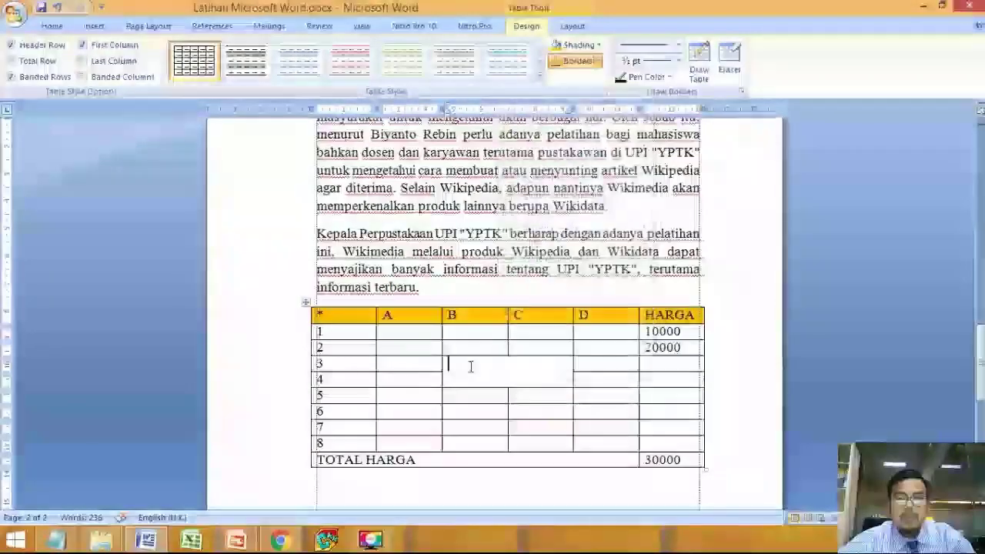
pyautogui.click(56, 8)
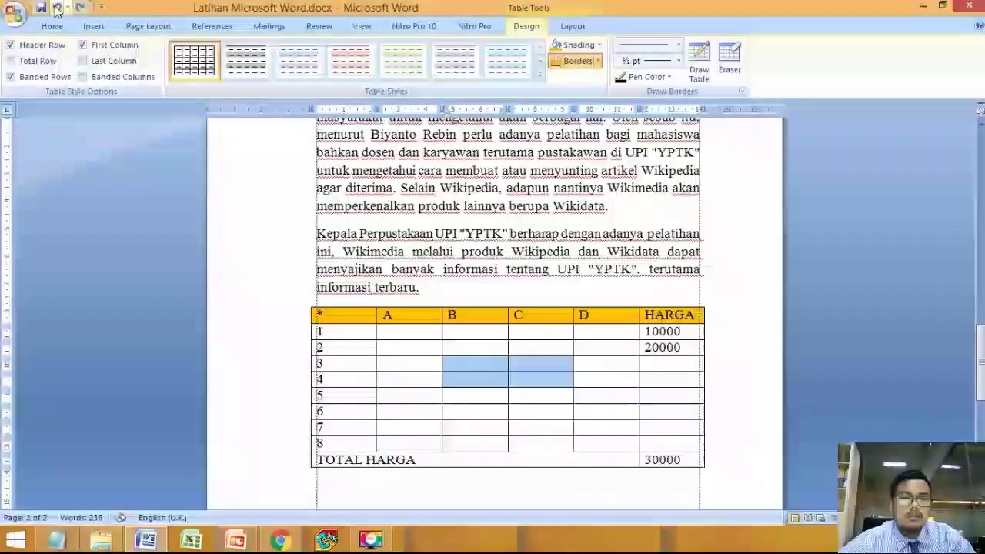
# Review the table, row, column and cell settings in Table Properties for the selected cells without changing them.
pyautogui.rightClick(478, 373)
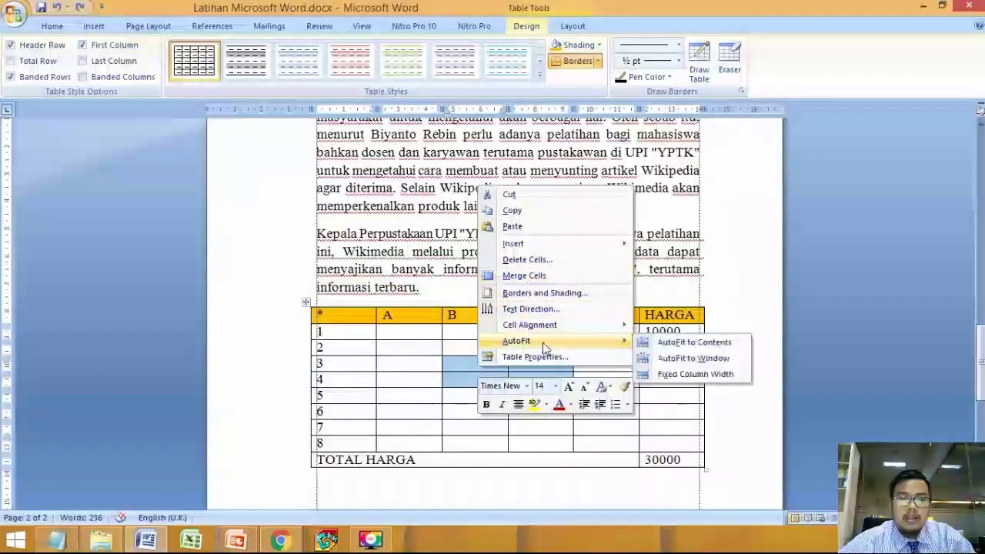
pyautogui.moveTo(566, 246)
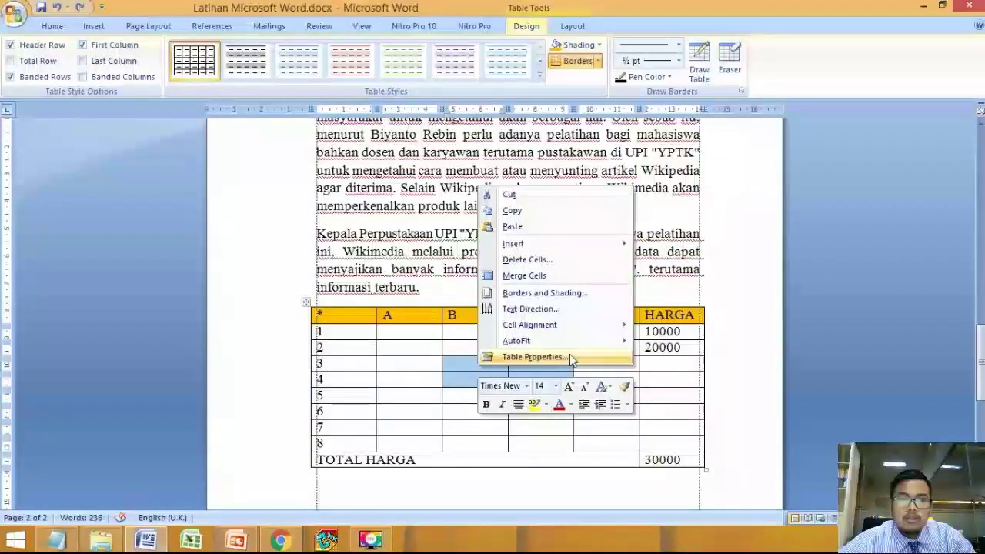
pyautogui.click(535, 357)
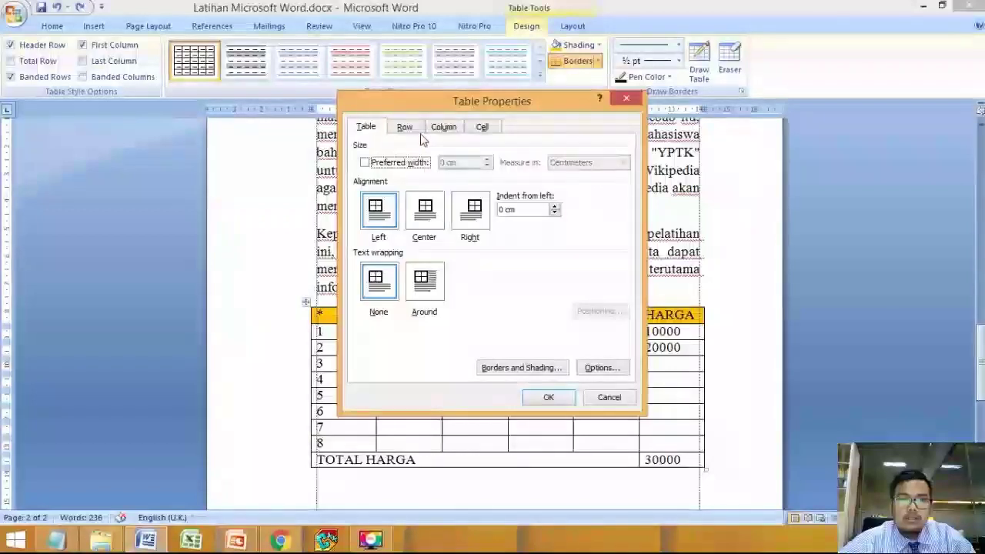
pyautogui.click(406, 127)
pyautogui.click(448, 128)
pyautogui.click(482, 127)
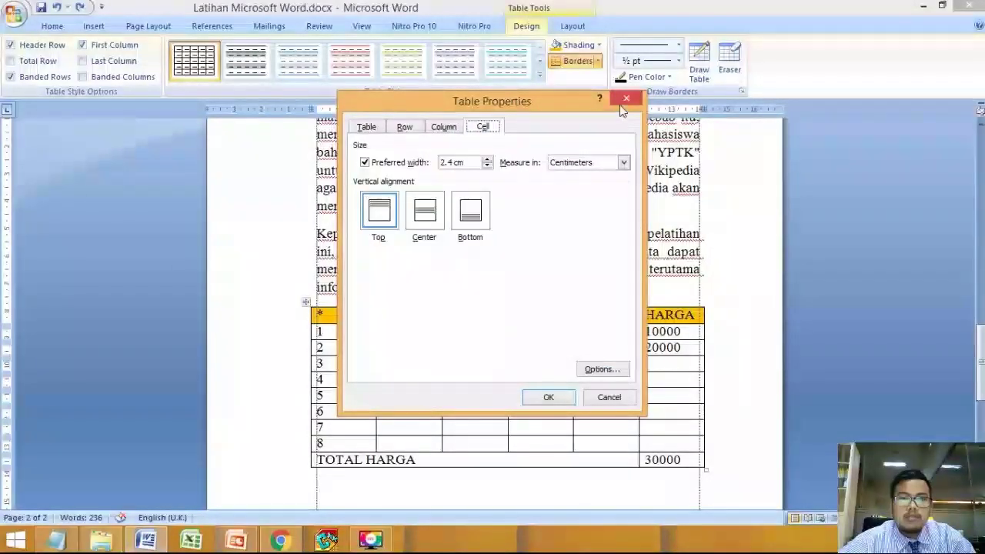
pyautogui.click(625, 101)
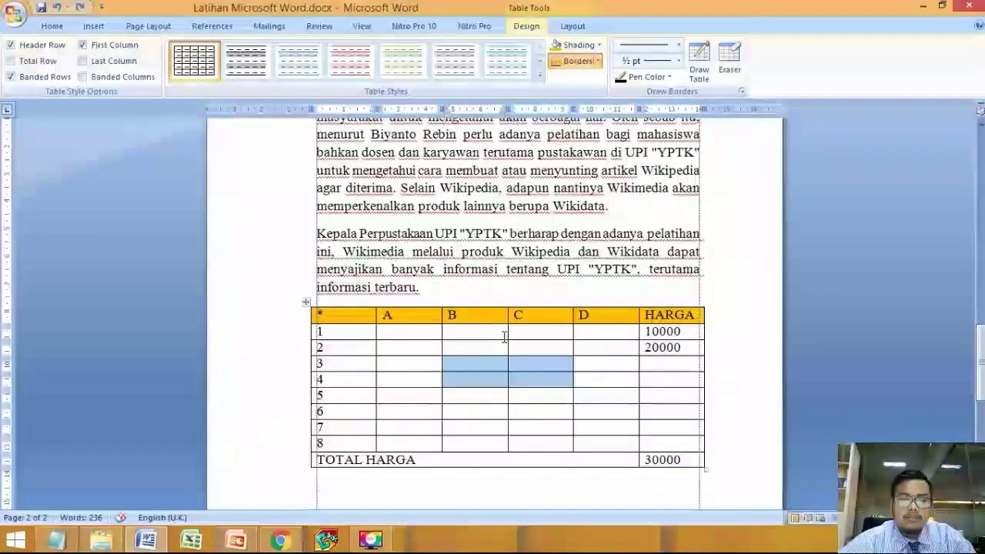
# Split the cell in column B of row 3 into 3 columns and 2 rows.
pyautogui.click(491, 363)
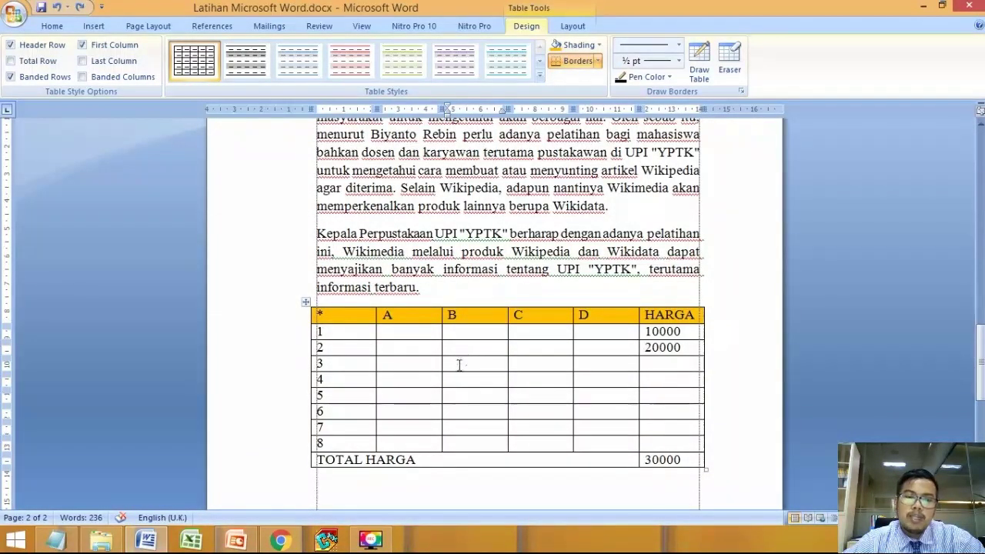
pyautogui.rightClick(454, 364)
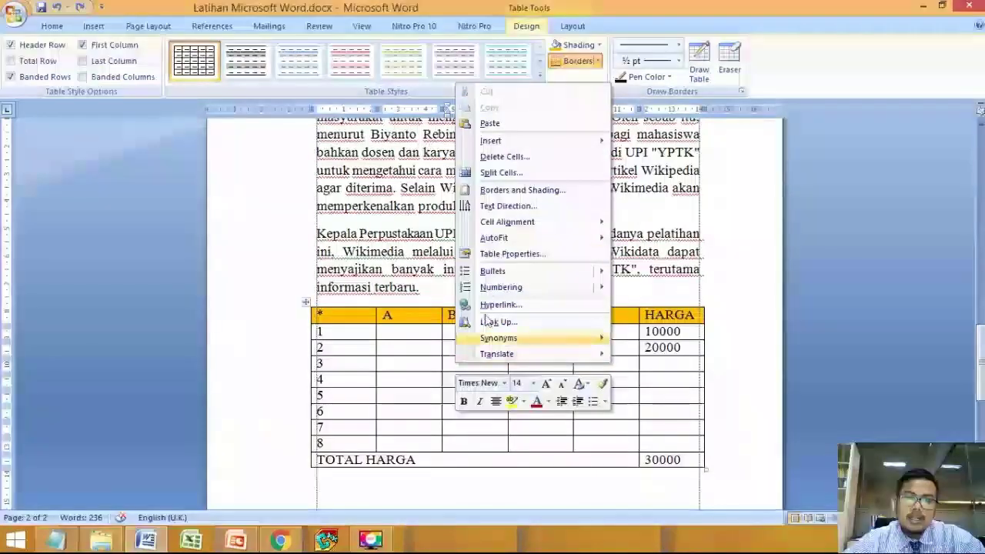
pyautogui.click(505, 174)
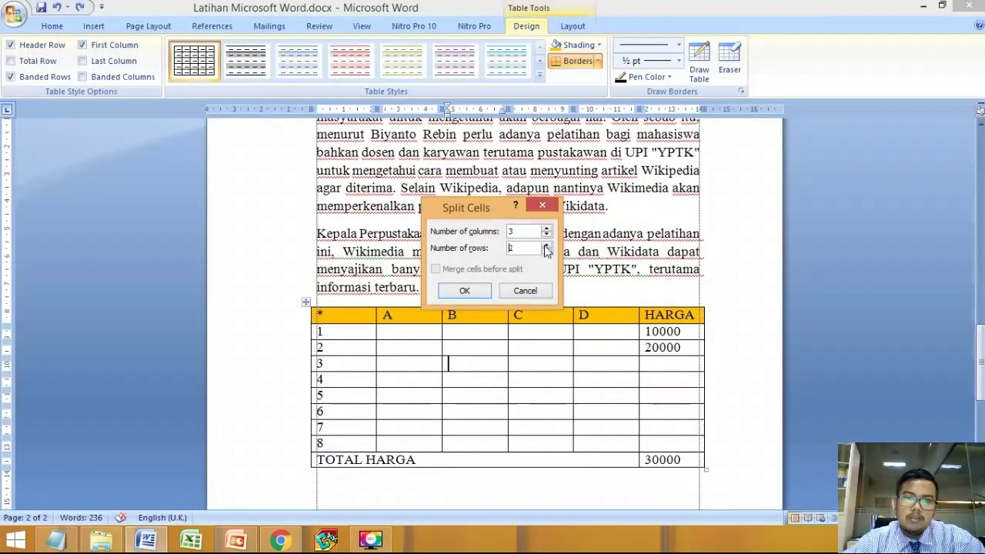
pyautogui.click(486, 290)
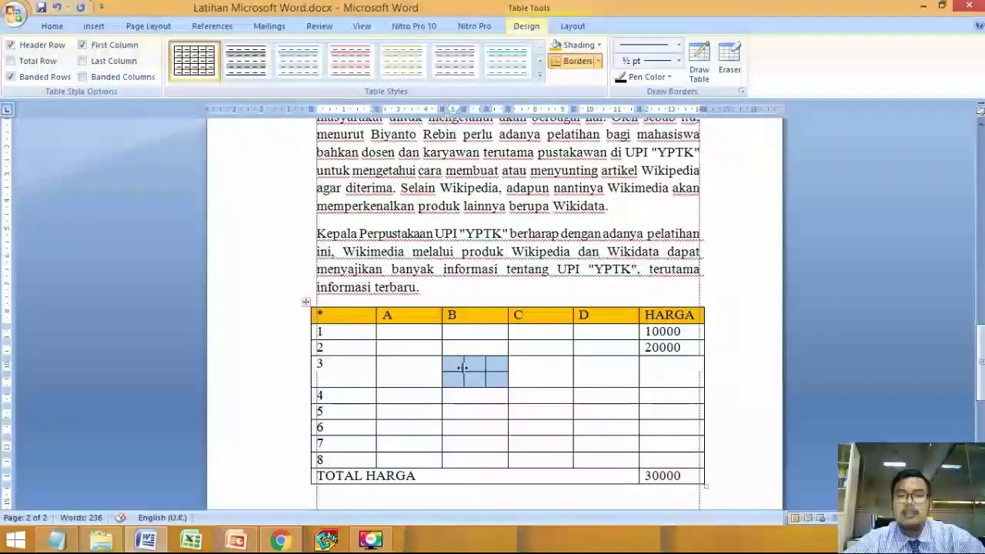
# Insert a new empty equation in the blank area below the price table.
pyautogui.scroll(-2, 468, 364)
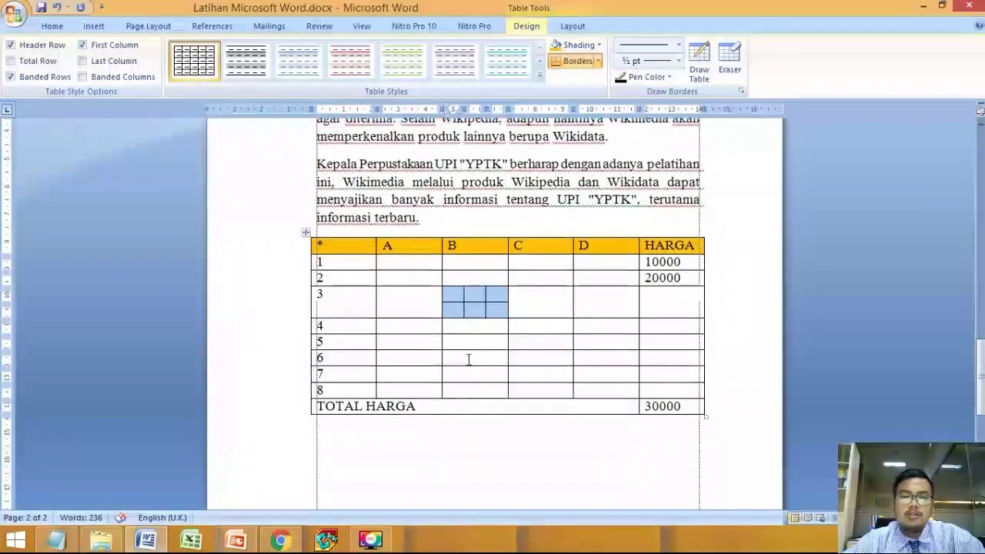
pyautogui.scroll(-5, 488, 325)
pyautogui.click(370, 299)
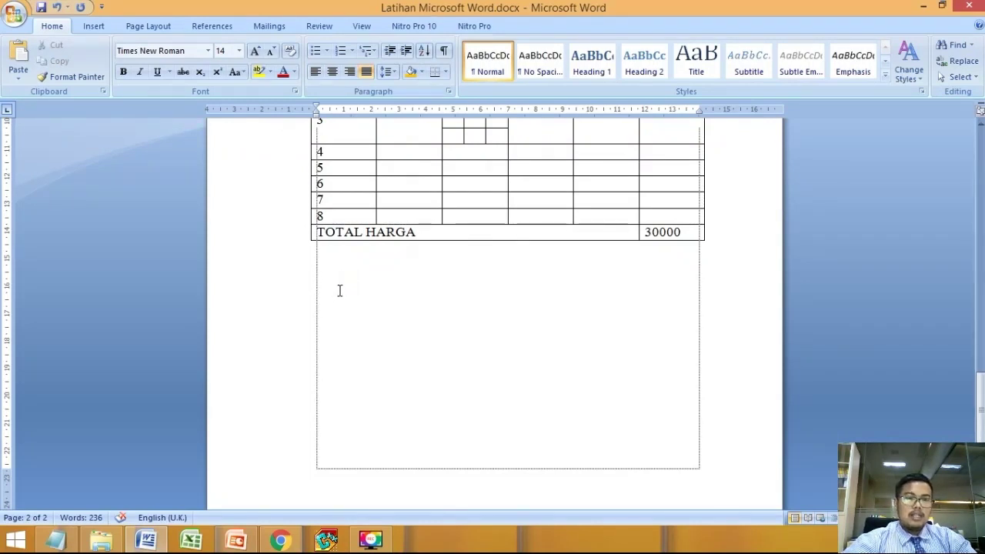
pyautogui.click(94, 26)
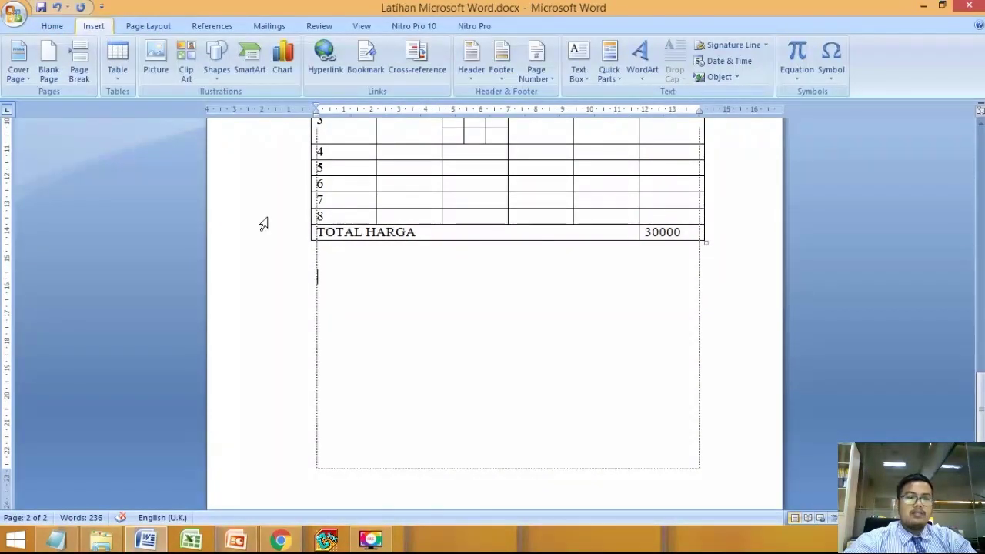
pyautogui.click(281, 542)
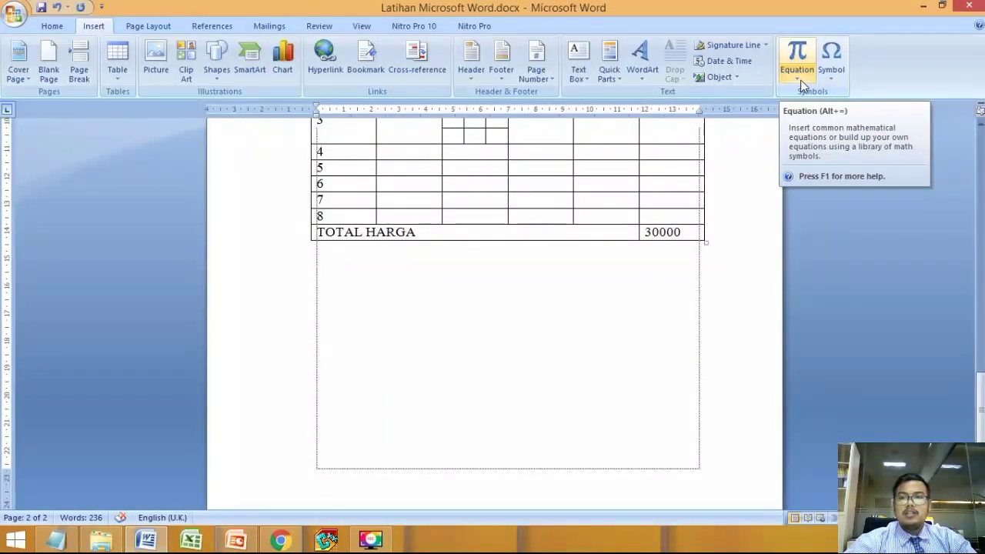
pyautogui.click(797, 80)
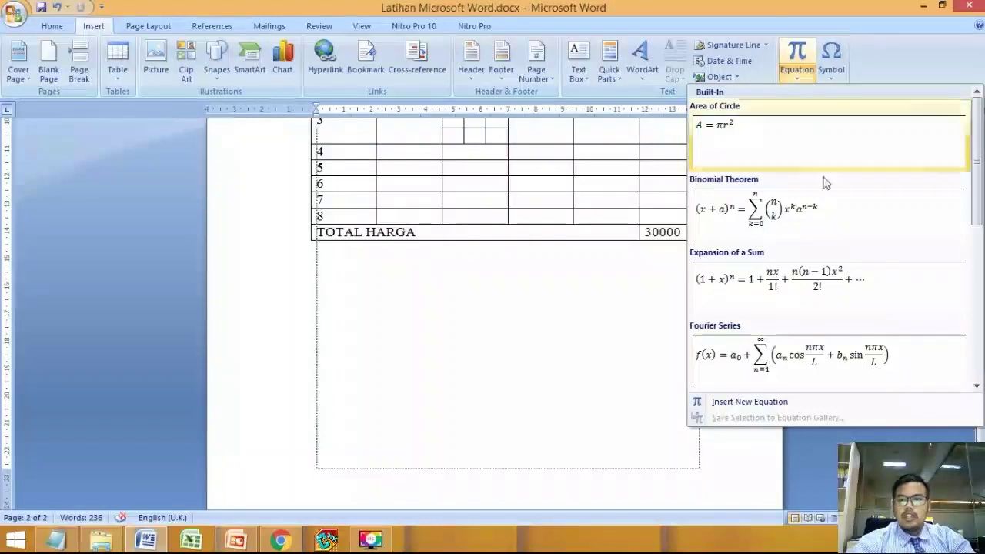
pyautogui.scroll(-3, 833, 227)
pyautogui.scroll(4, 836, 243)
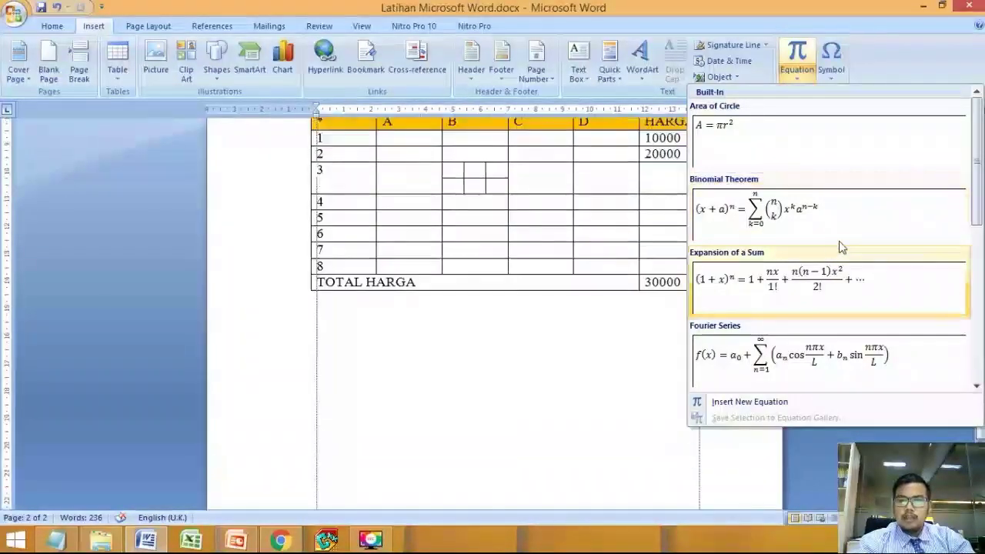
pyautogui.moveTo(981, 200); pyautogui.dragTo(950, 139)
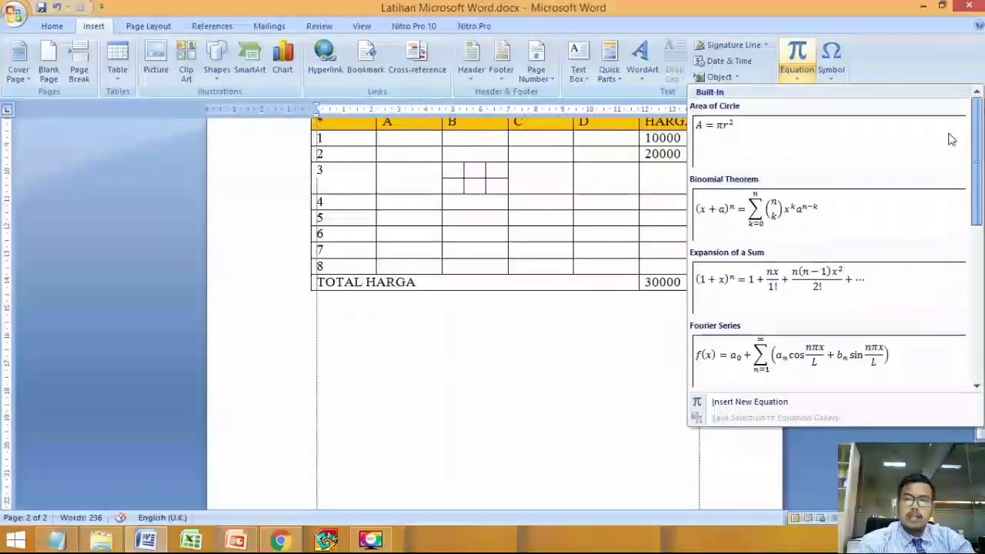
pyautogui.click(735, 404)
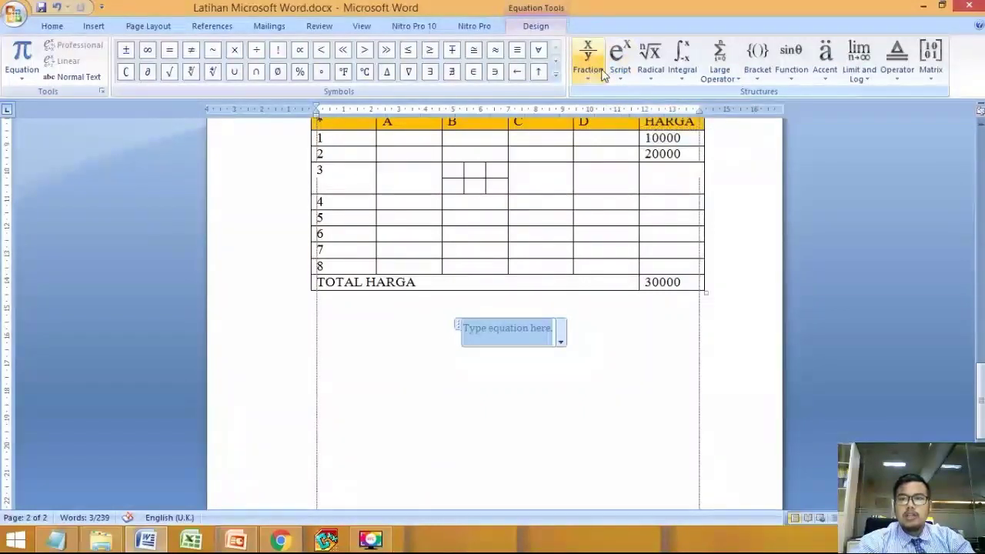
# Check the price-increase percentage formula in Chrome, and insert a stacked fraction into the equation in Word, ready to fill its numerator.
pyautogui.click(281, 541)
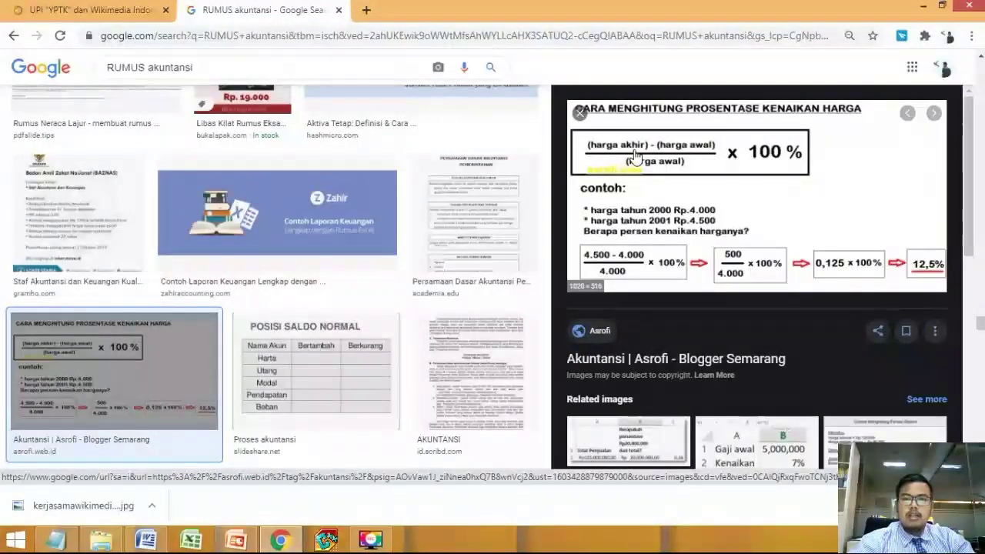
pyautogui.click(294, 542)
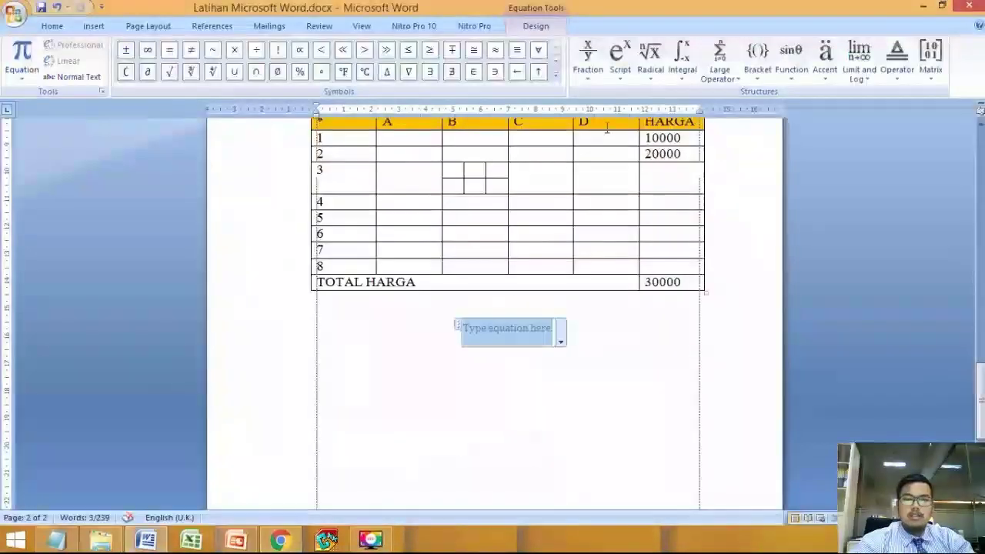
pyautogui.click(589, 77)
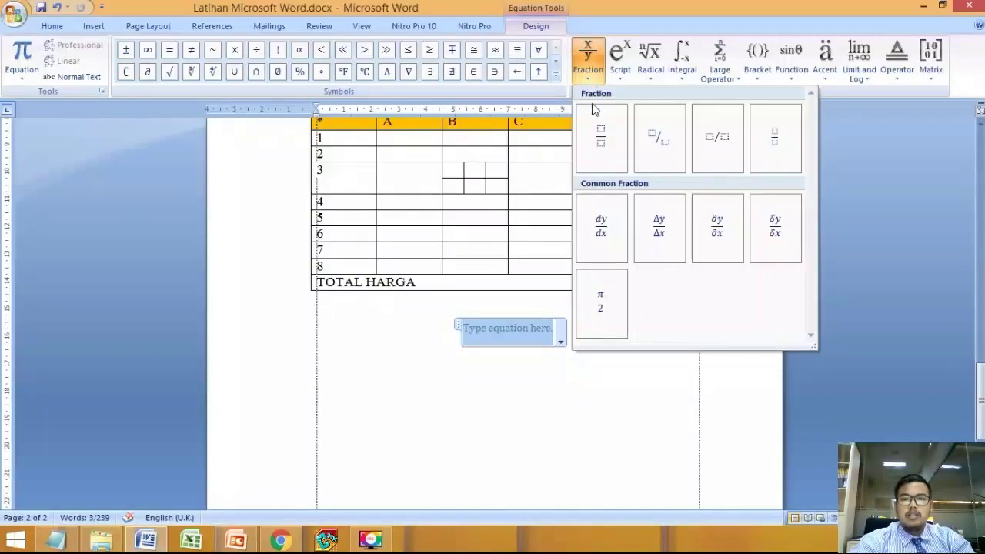
pyautogui.click(599, 140)
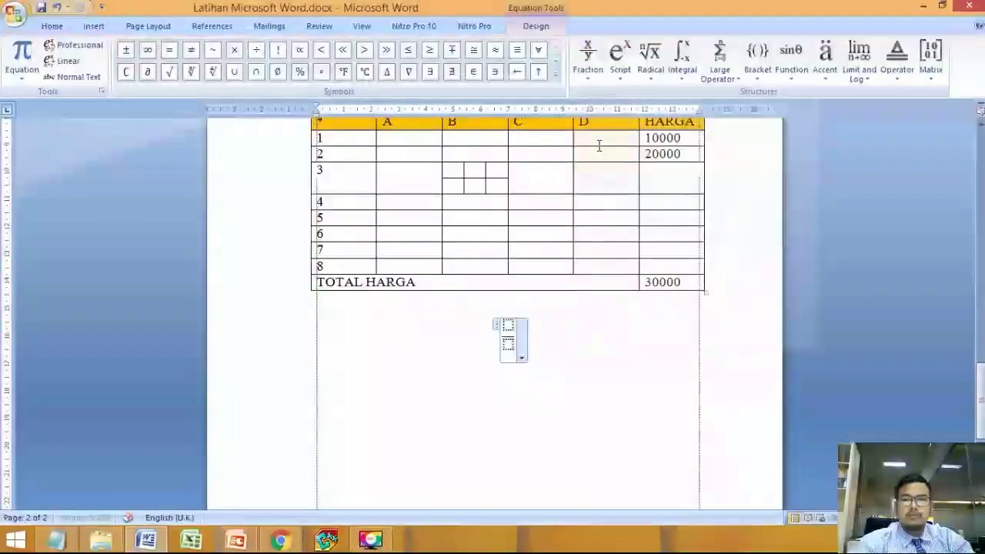
pyautogui.click(508, 326)
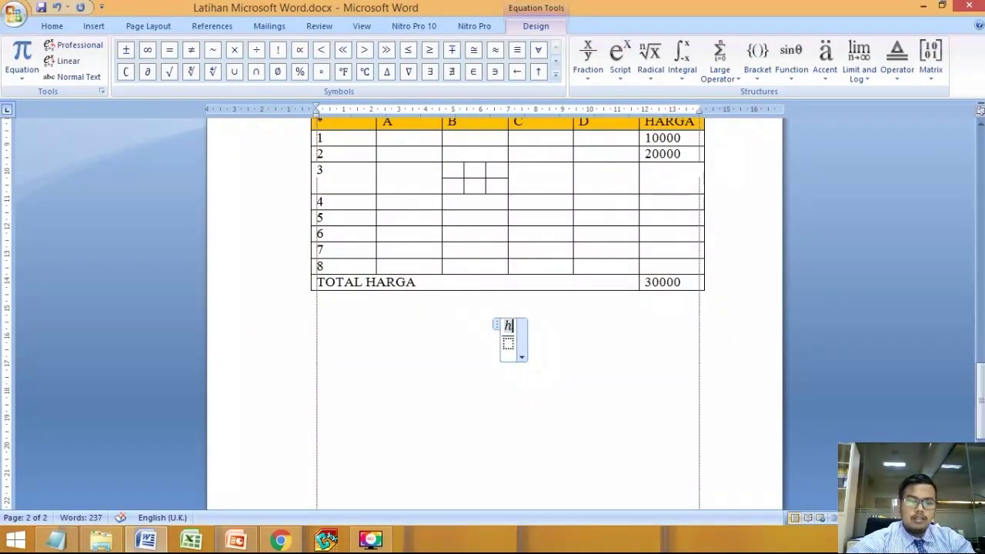
pyautogui.click(280, 541)
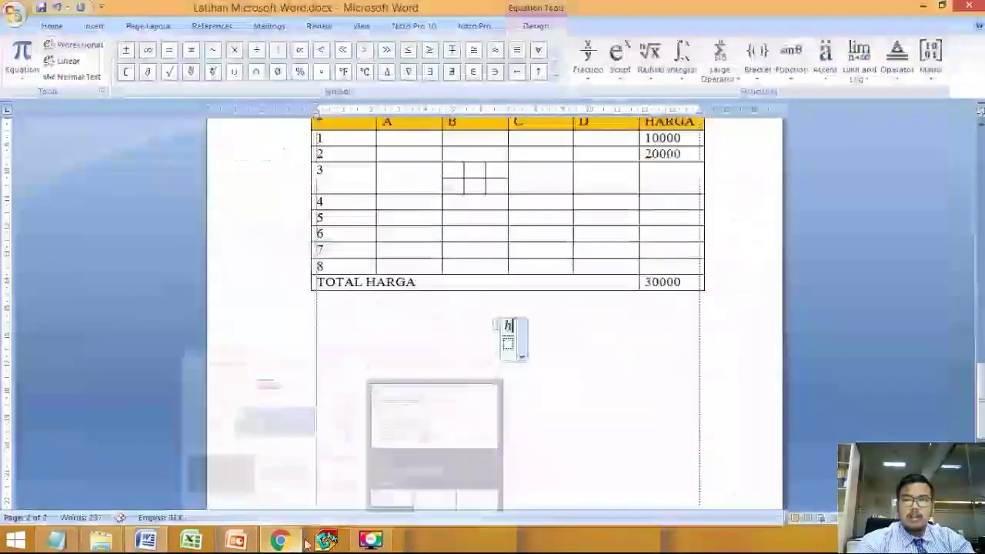
pyautogui.write('AR')
pyautogui.press('BackSpace')
pyautogui.press('BackSpace')
pyautogui.press('BackSpace')
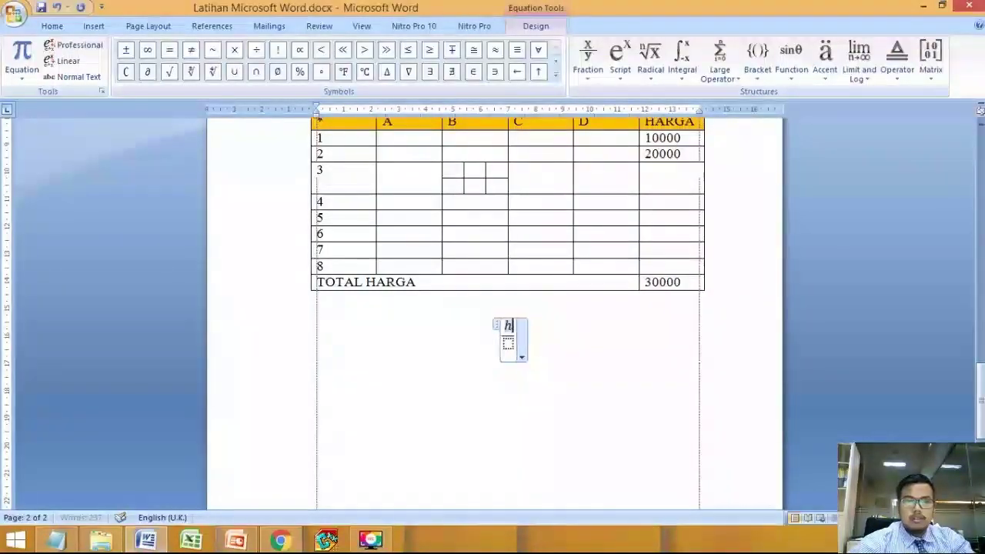
pyautogui.write('Harga')
pyautogui.hotkey('shift', 'Home')
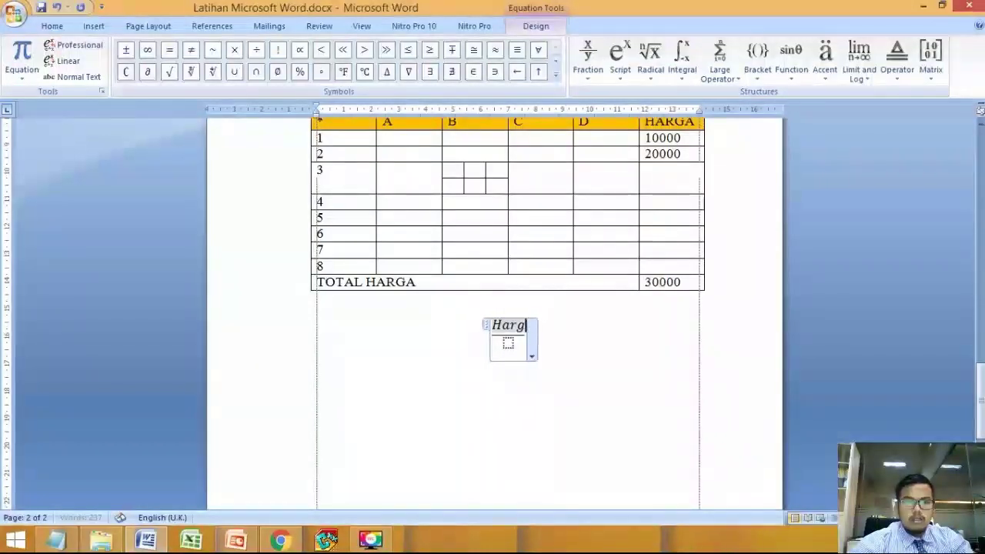
pyautogui.press('BackSpace')
# Enter (Harga Akhir) - (Harga Awal) as the numerator of the fraction.
pyautogui.write('(Ha')
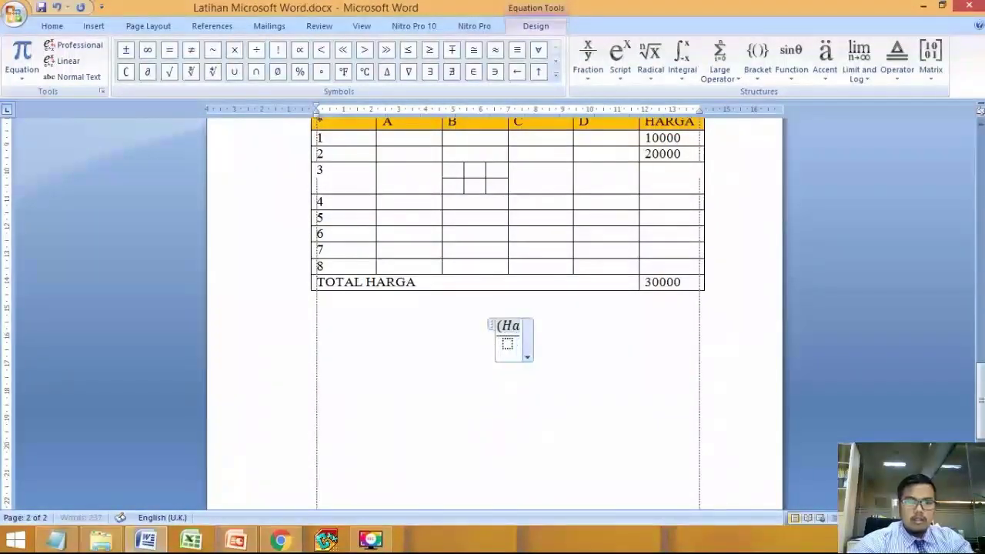
pyautogui.write('rga Akhir -')
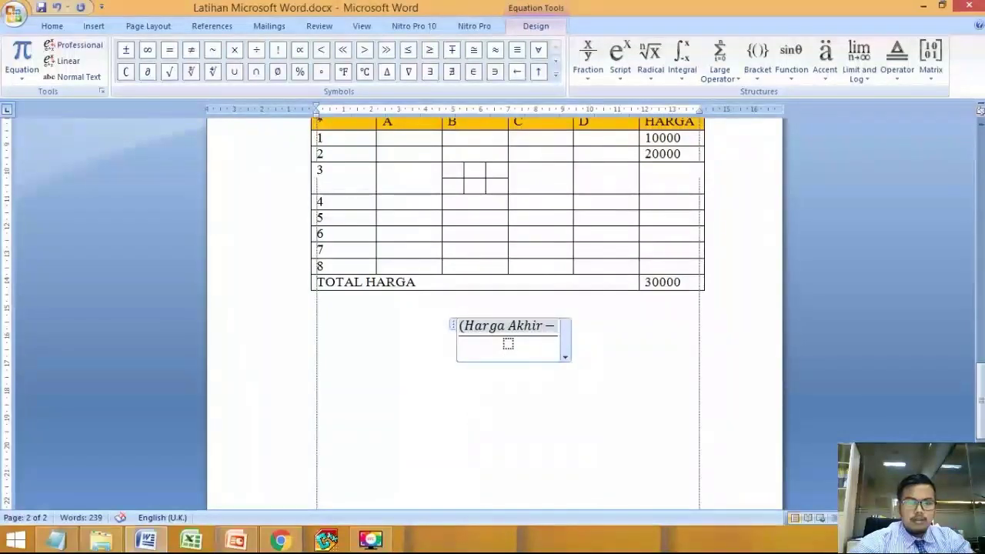
pyautogui.press('BackSpace')
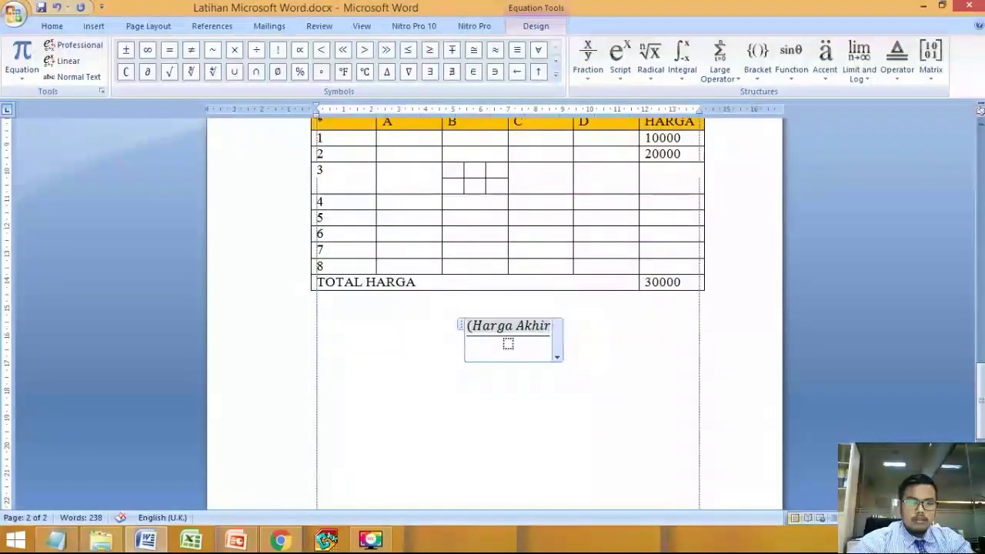
pyautogui.write(') -')
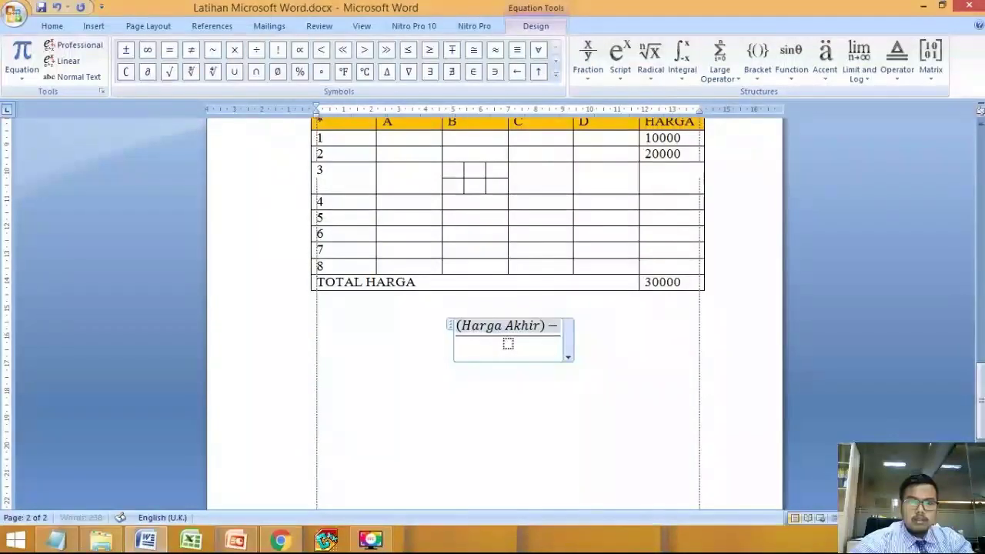
pyautogui.write(' (Harga')
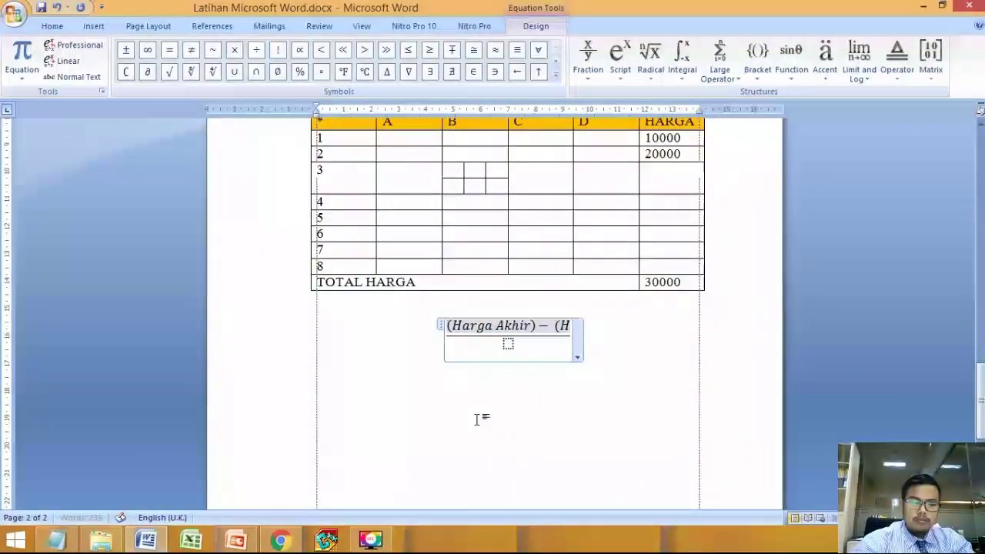
pyautogui.write(' Aw')
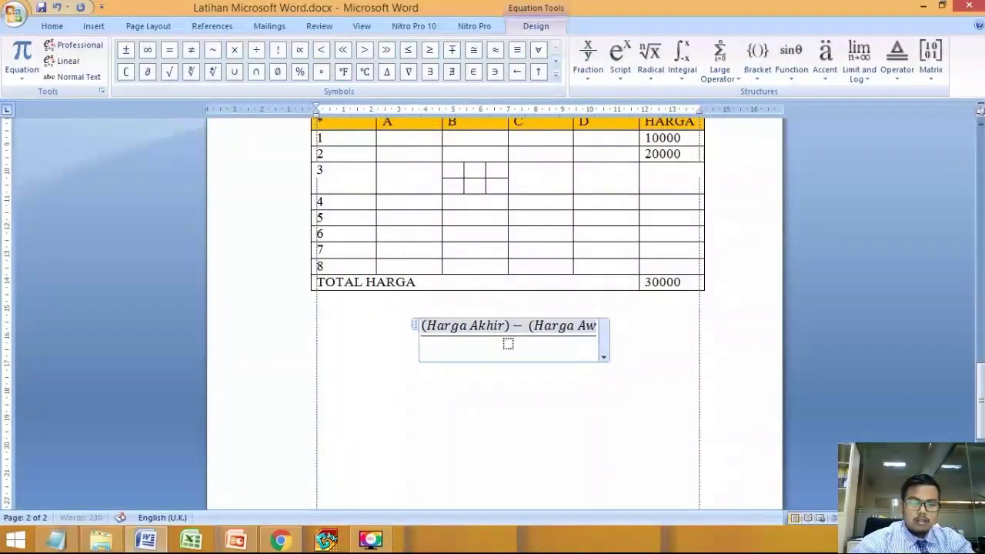
pyautogui.write('al)')
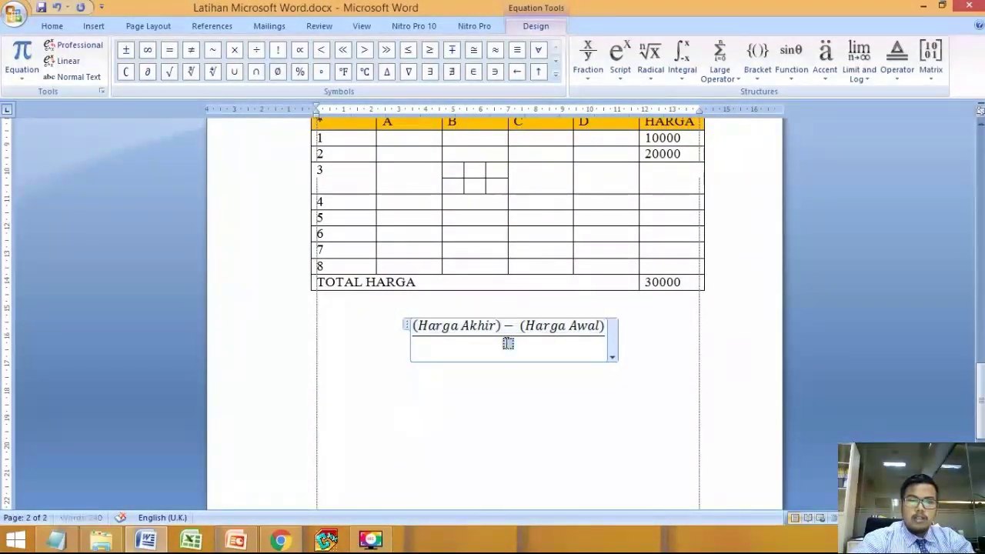
# Check the reference formula in Chrome and enter Harga Awal as the denominator of the fraction.
pyautogui.click(281, 541)
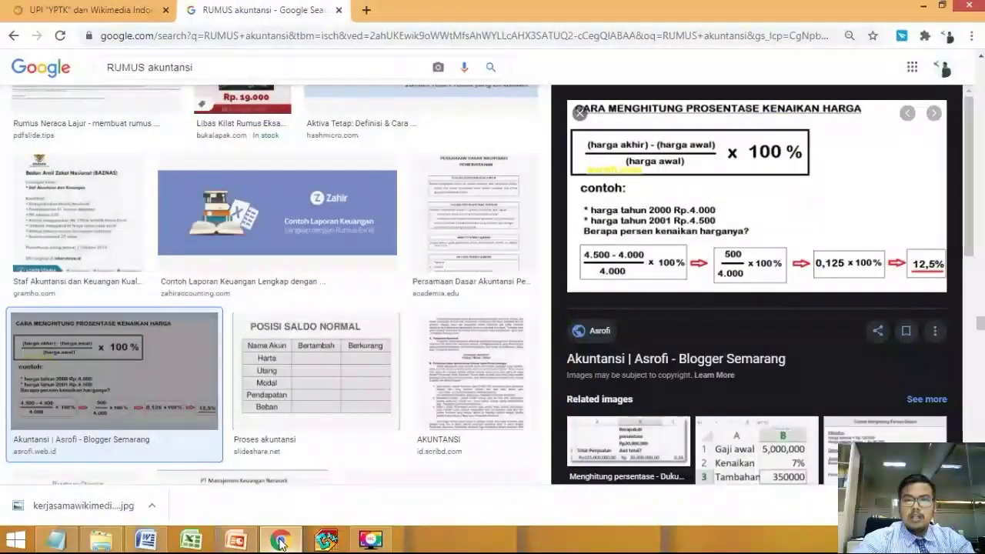
pyautogui.click(281, 541)
pyautogui.write('H')
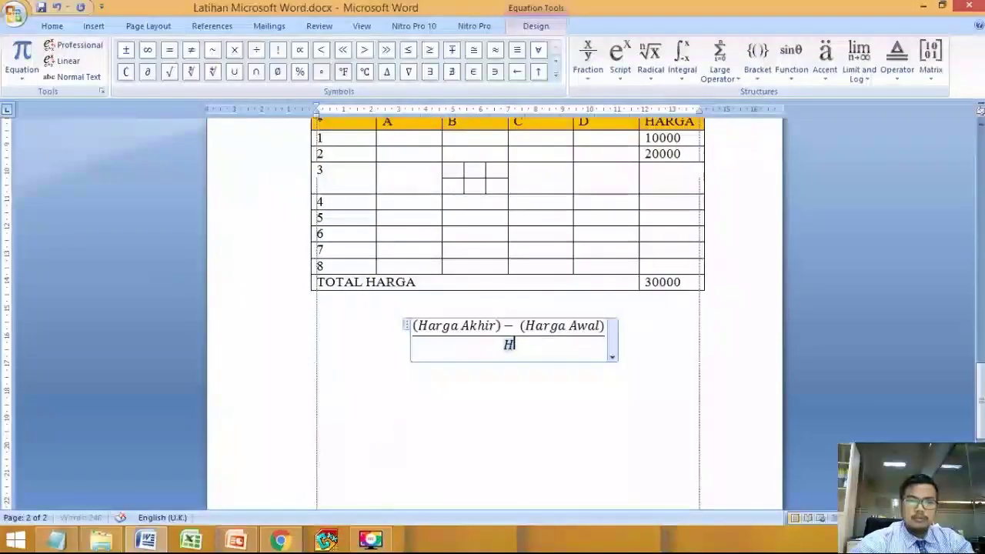
pyautogui.write('arga Awak')
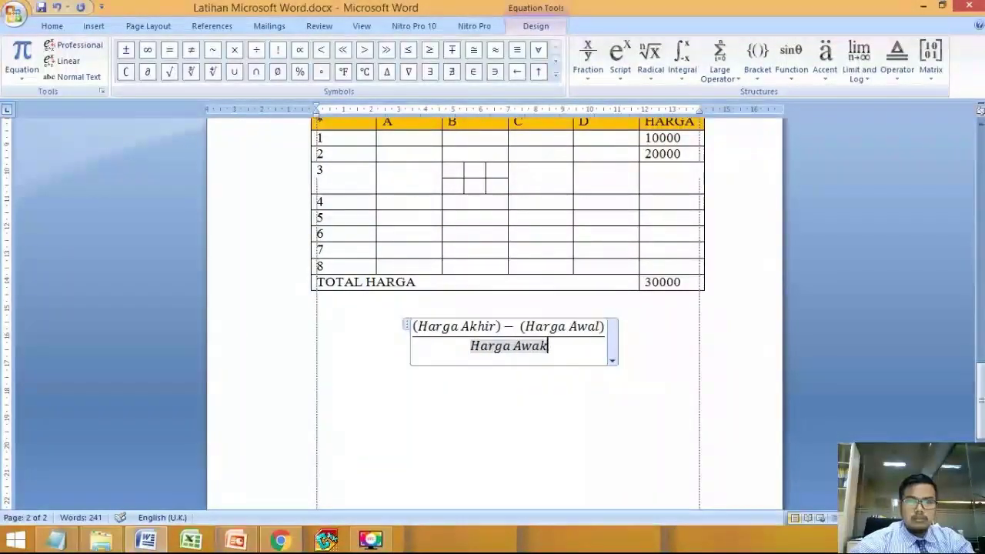
pyautogui.press('BackSpace')
pyautogui.write('l')
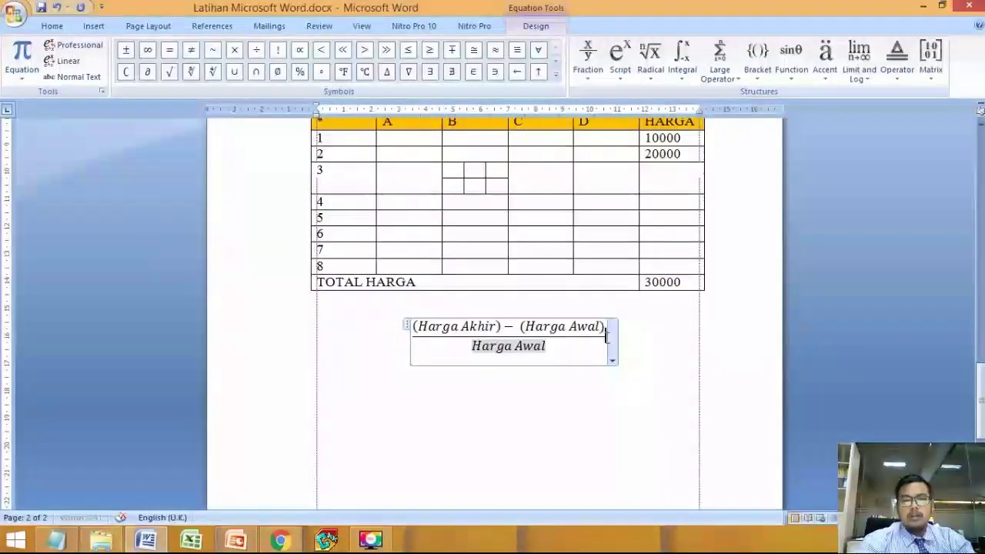
# Complete the equation after the fraction with a multiplication sign and 100%, following the reference formula in Chrome.
pyautogui.press('Right')
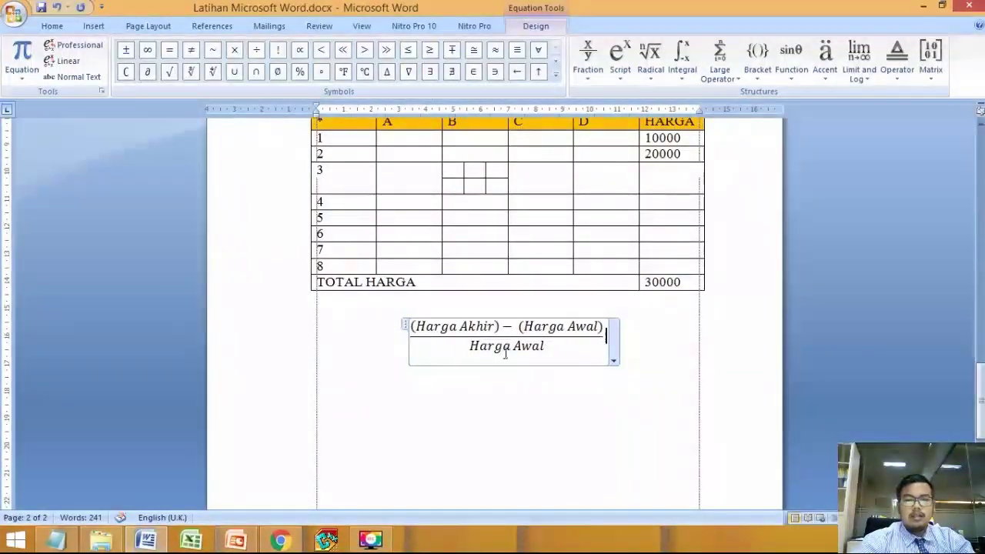
pyautogui.click(281, 542)
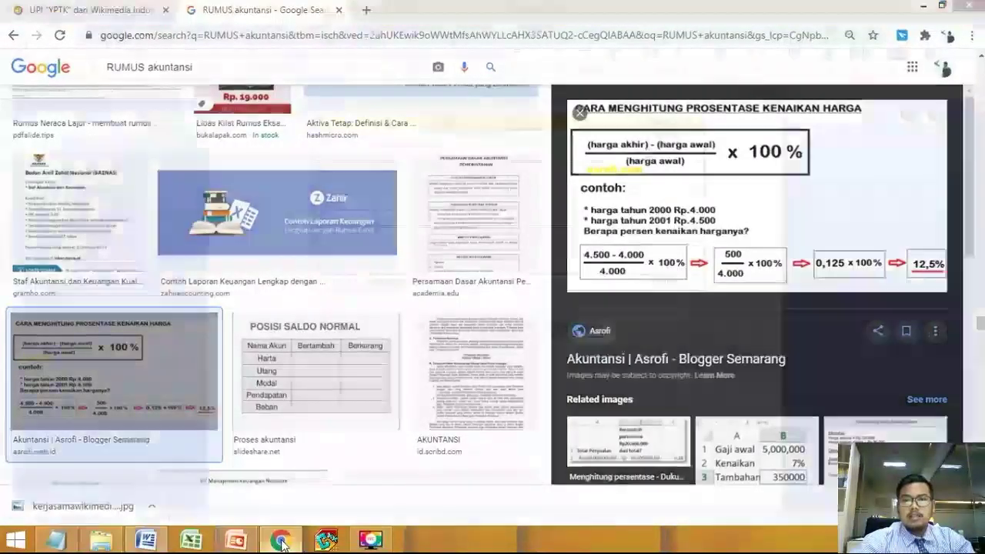
pyautogui.click(282, 541)
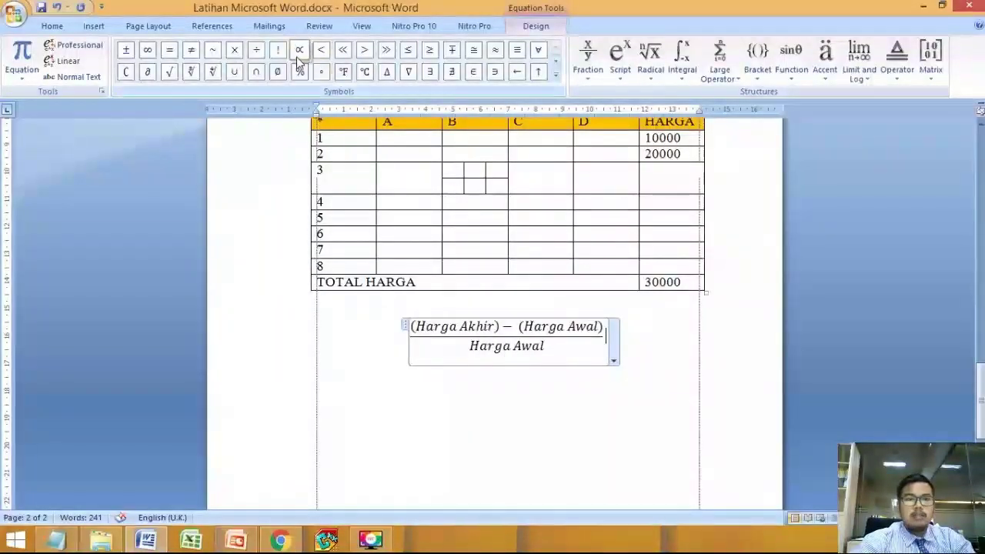
pyautogui.click(235, 51)
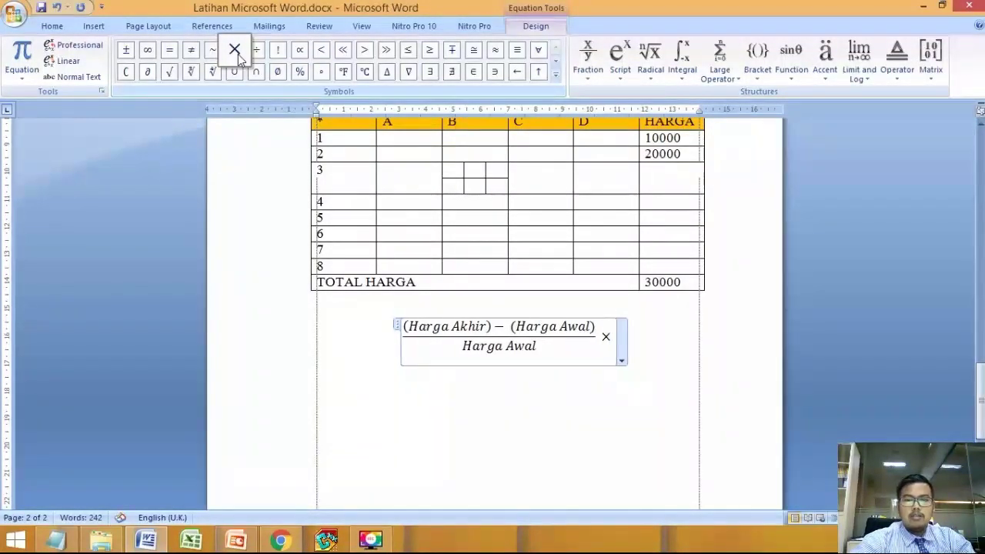
pyautogui.write('100')
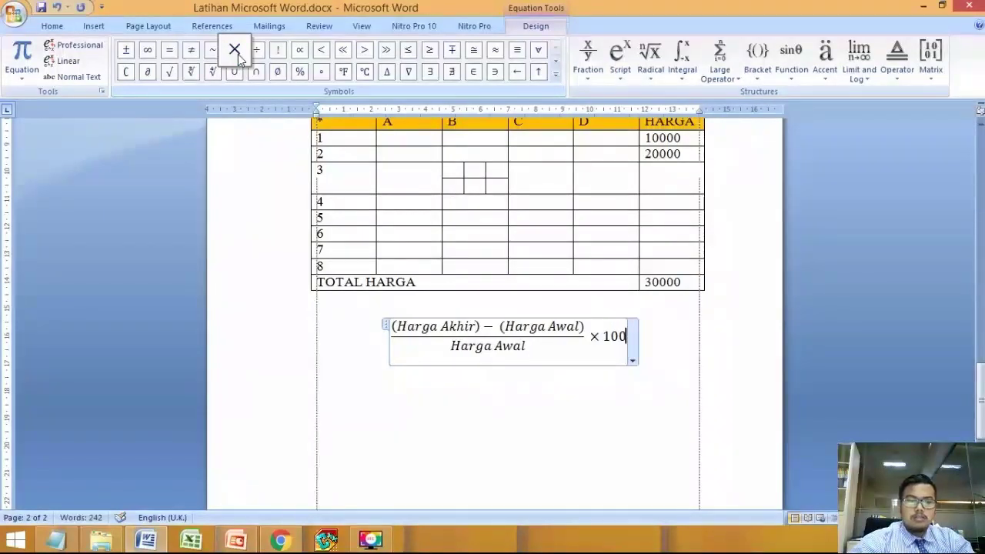
pyautogui.write('%')
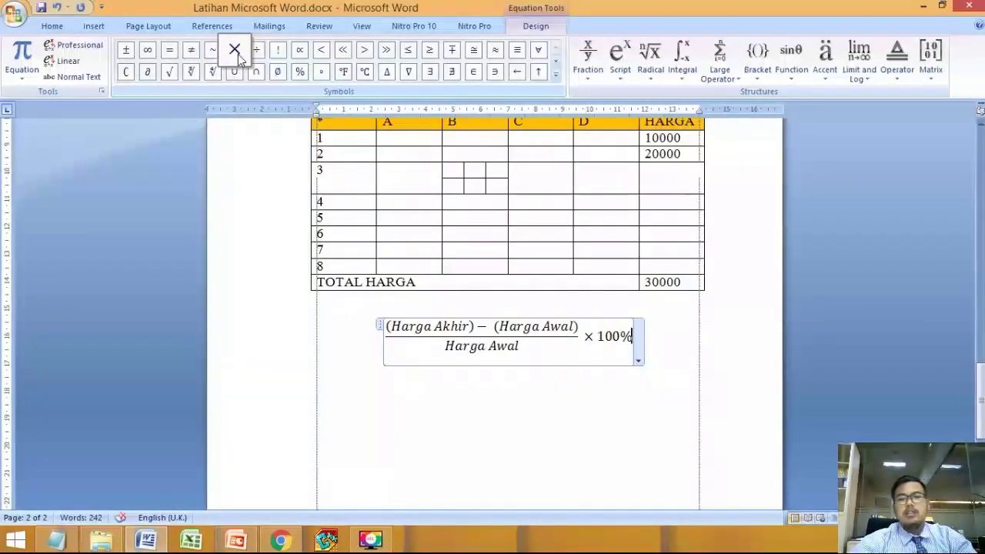
# Examine the available script and radical structures for equations without inserting any of them.
pyautogui.click(620, 73)
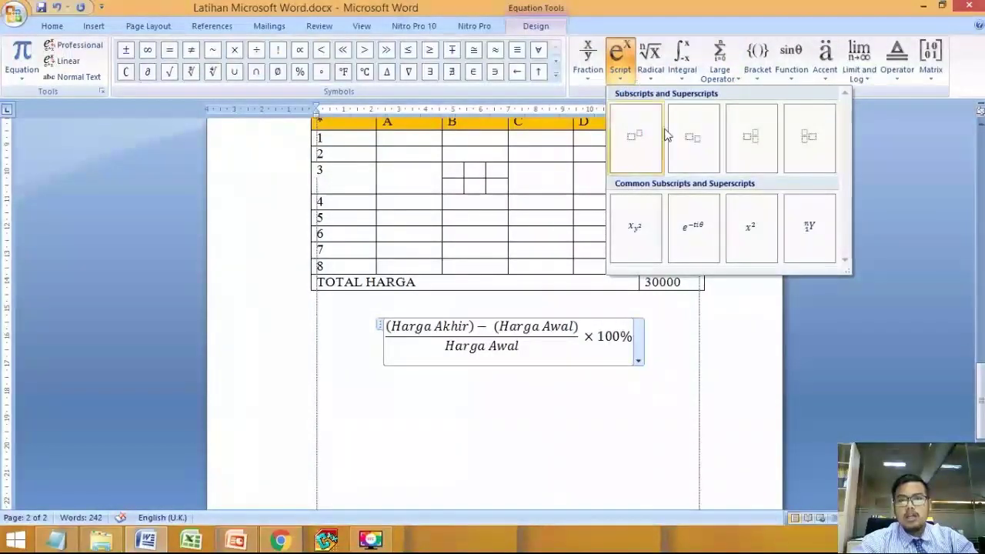
pyautogui.click(652, 80)
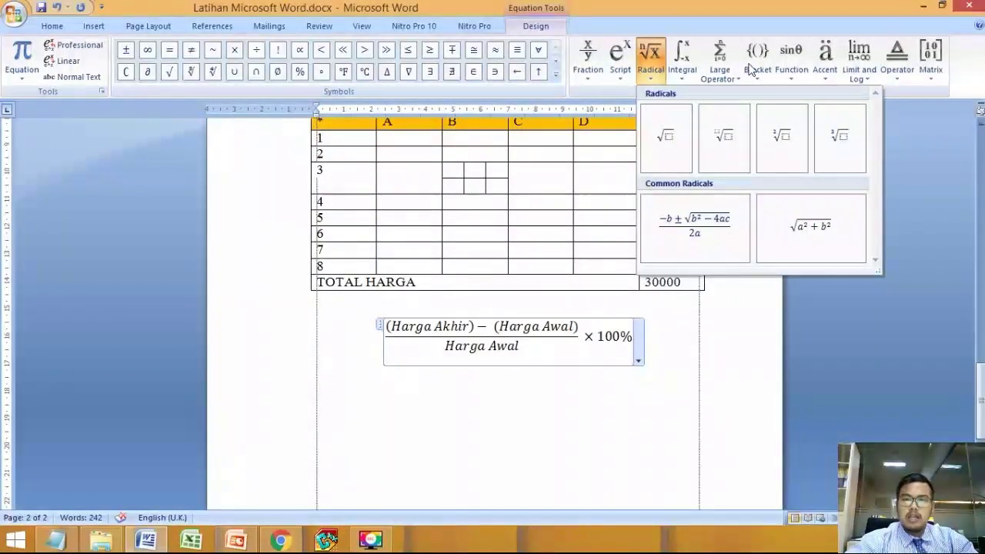
pyautogui.click(682, 16)
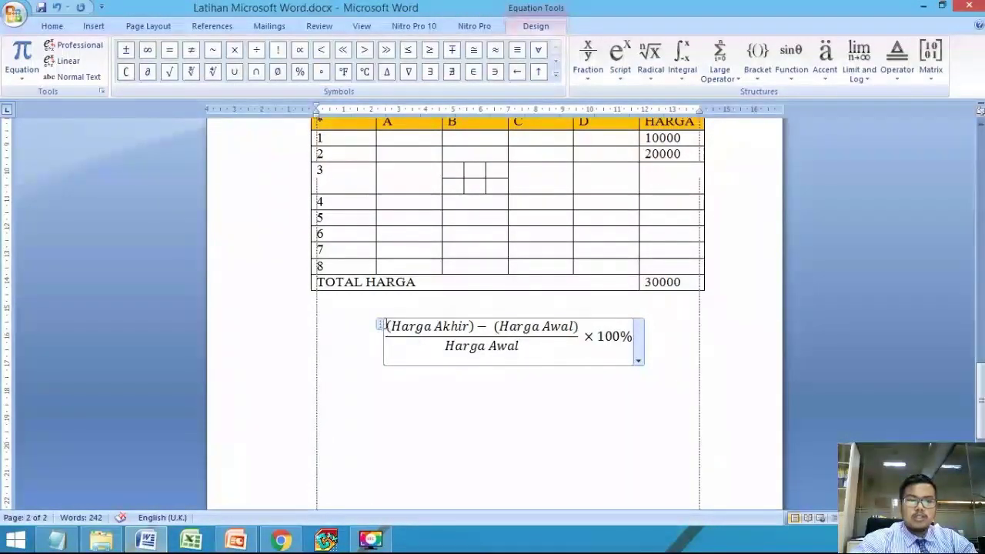
# Select the entire price-increase equation below the table and bring up the font and paragraph formatting options.
pyautogui.moveTo(379, 328); pyautogui.dragTo(358, 378)
pyautogui.click(385, 327)
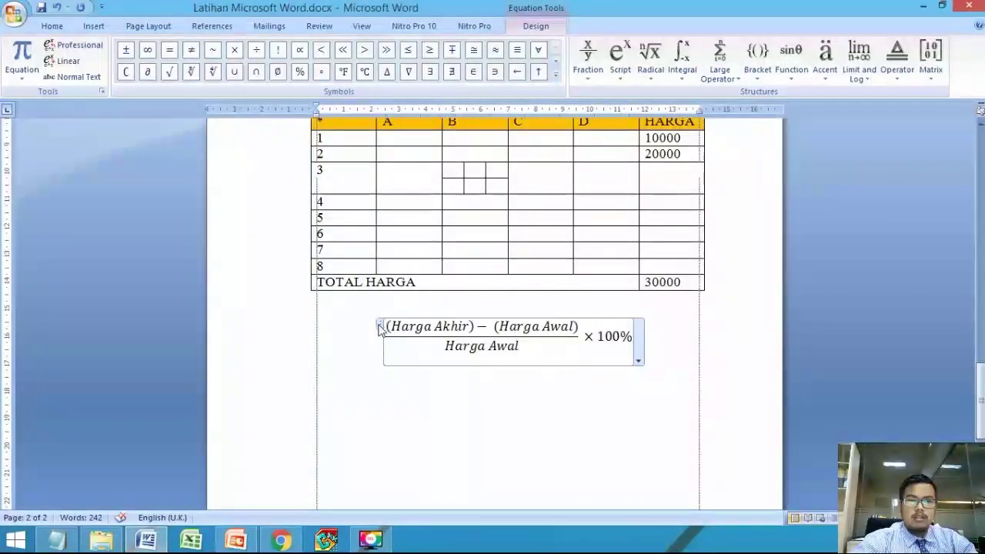
pyautogui.moveTo(518, 347); pyautogui.dragTo(447, 347)
pyautogui.click(654, 354)
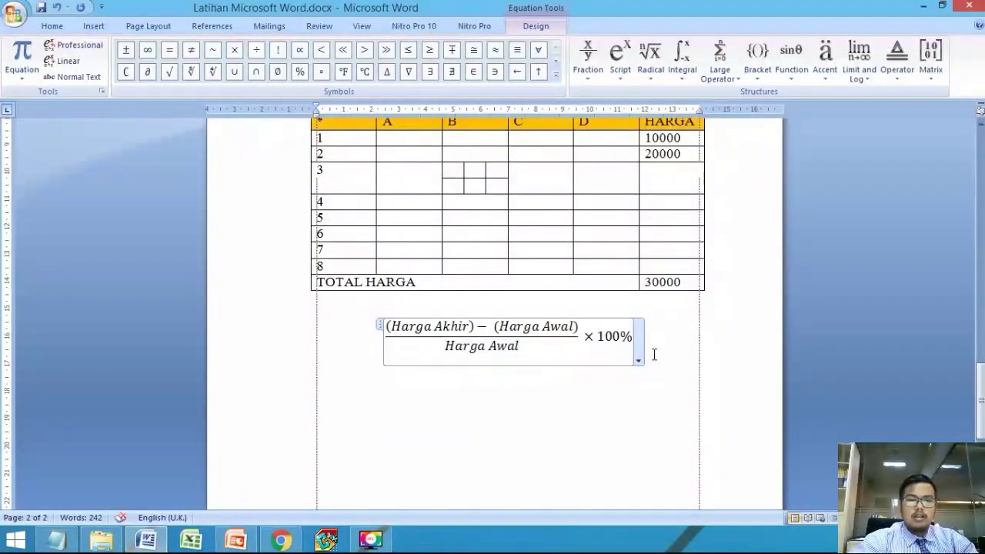
pyautogui.moveTo(604, 354); pyautogui.dragTo(303, 315)
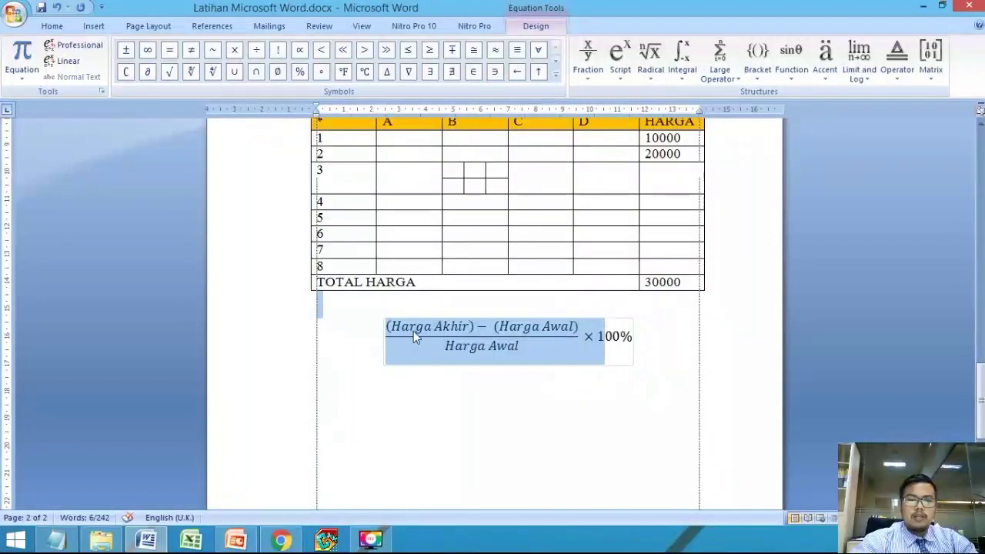
pyautogui.click(508, 346)
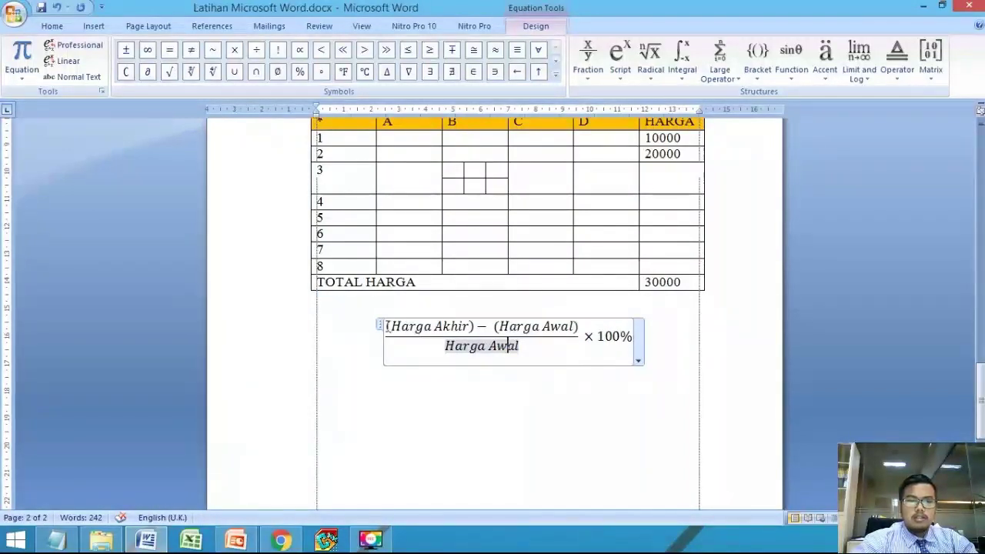
pyautogui.moveTo(509, 346); pyautogui.dragTo(632, 344)
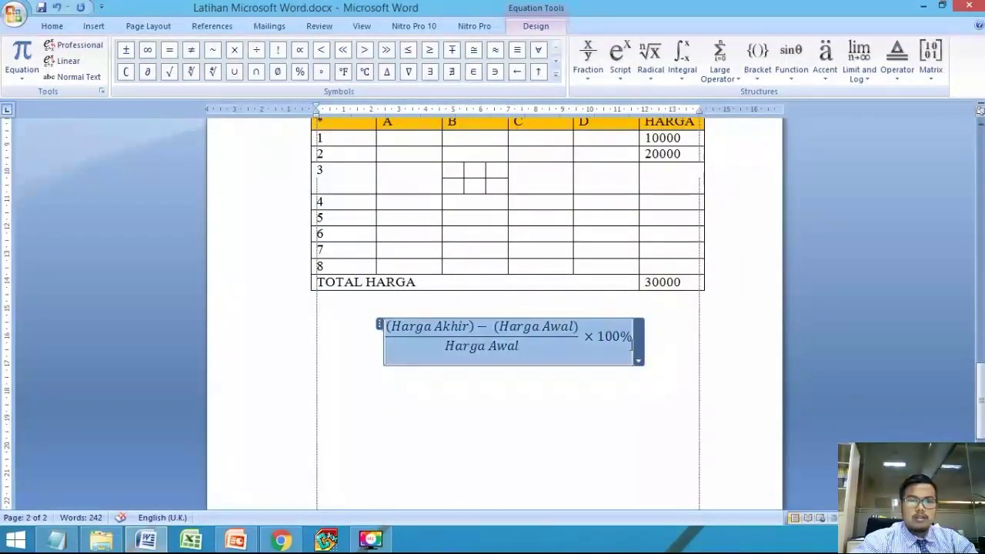
pyautogui.click(53, 26)
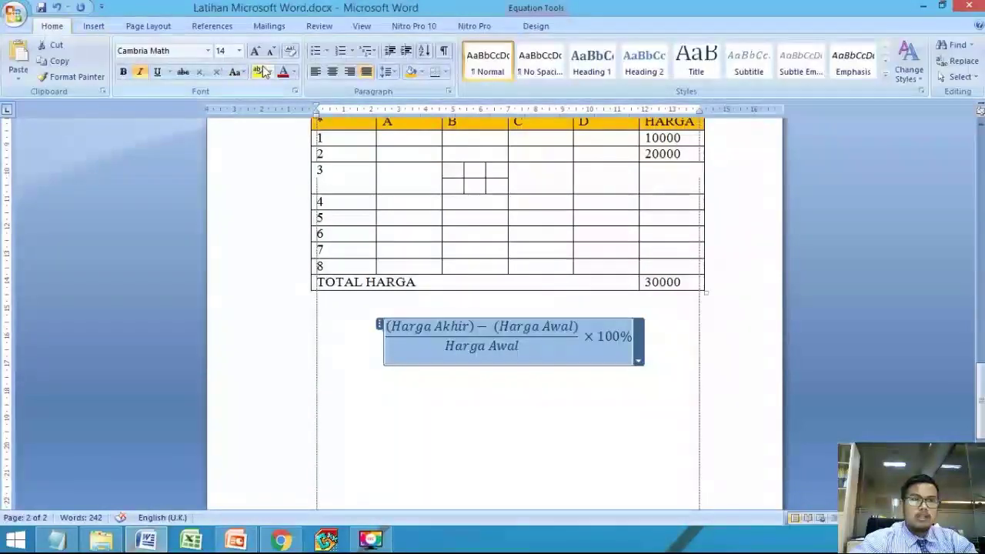